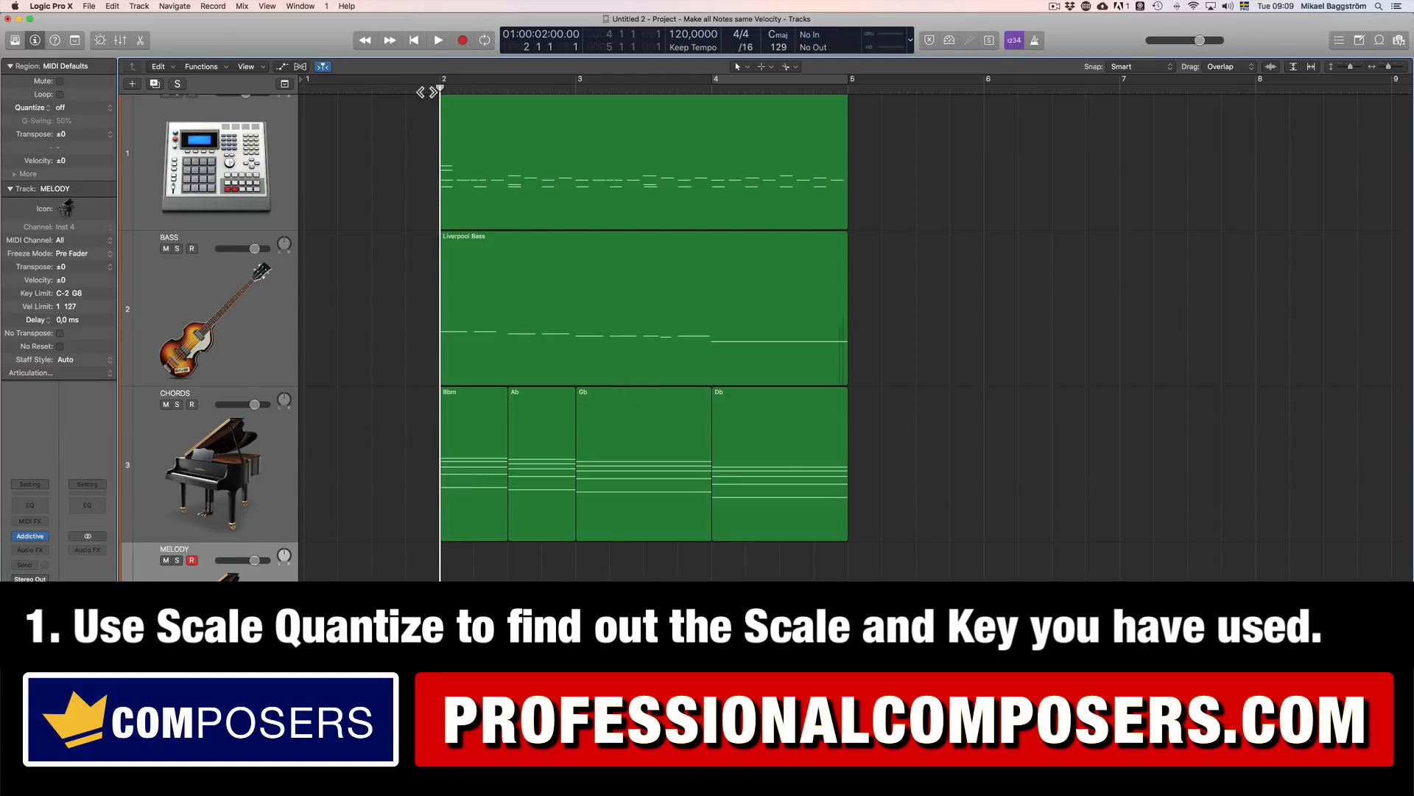
Step: Play the arrangement from bar 2 until the regions end and stop playback
{"action": "key", "text": "space"}
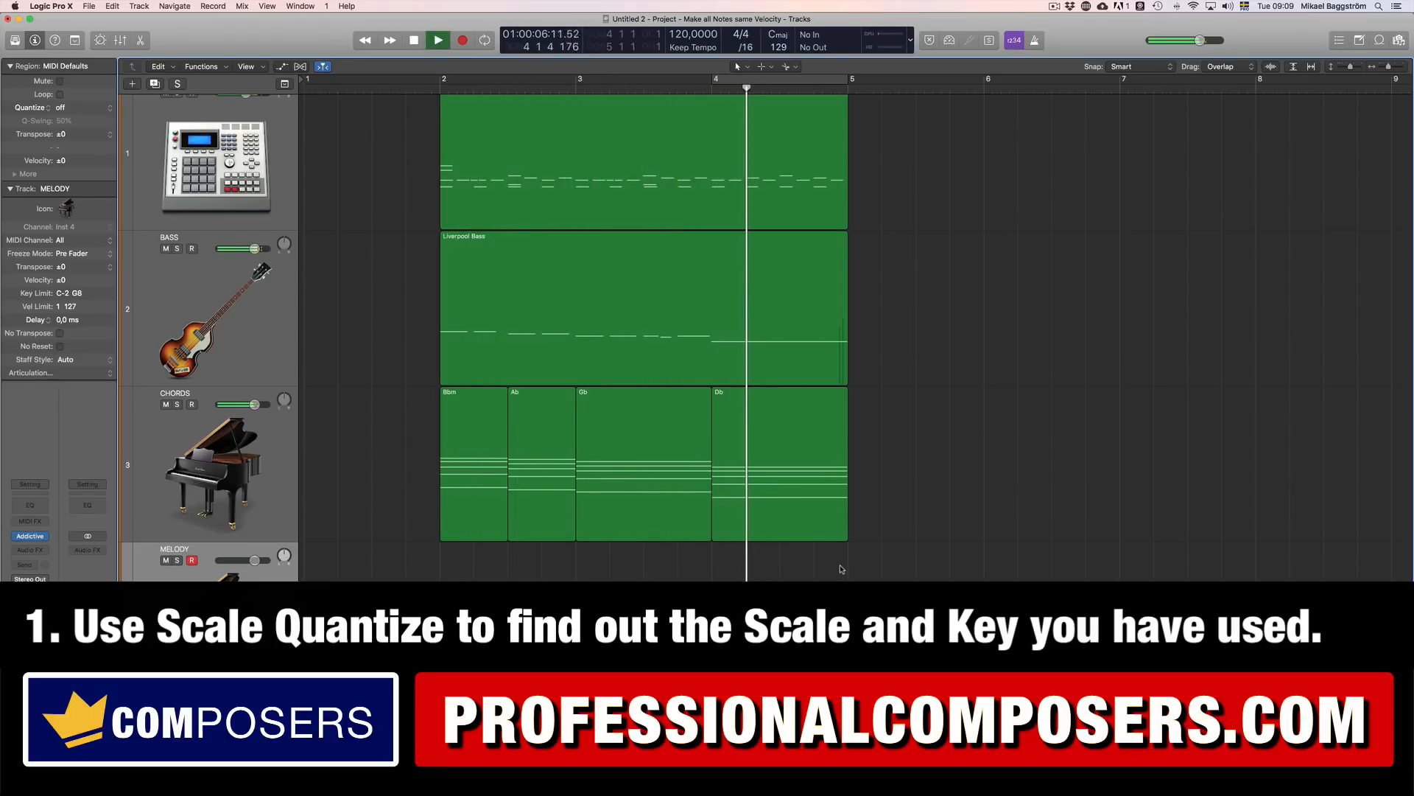
{"action": "key", "text": "space"}
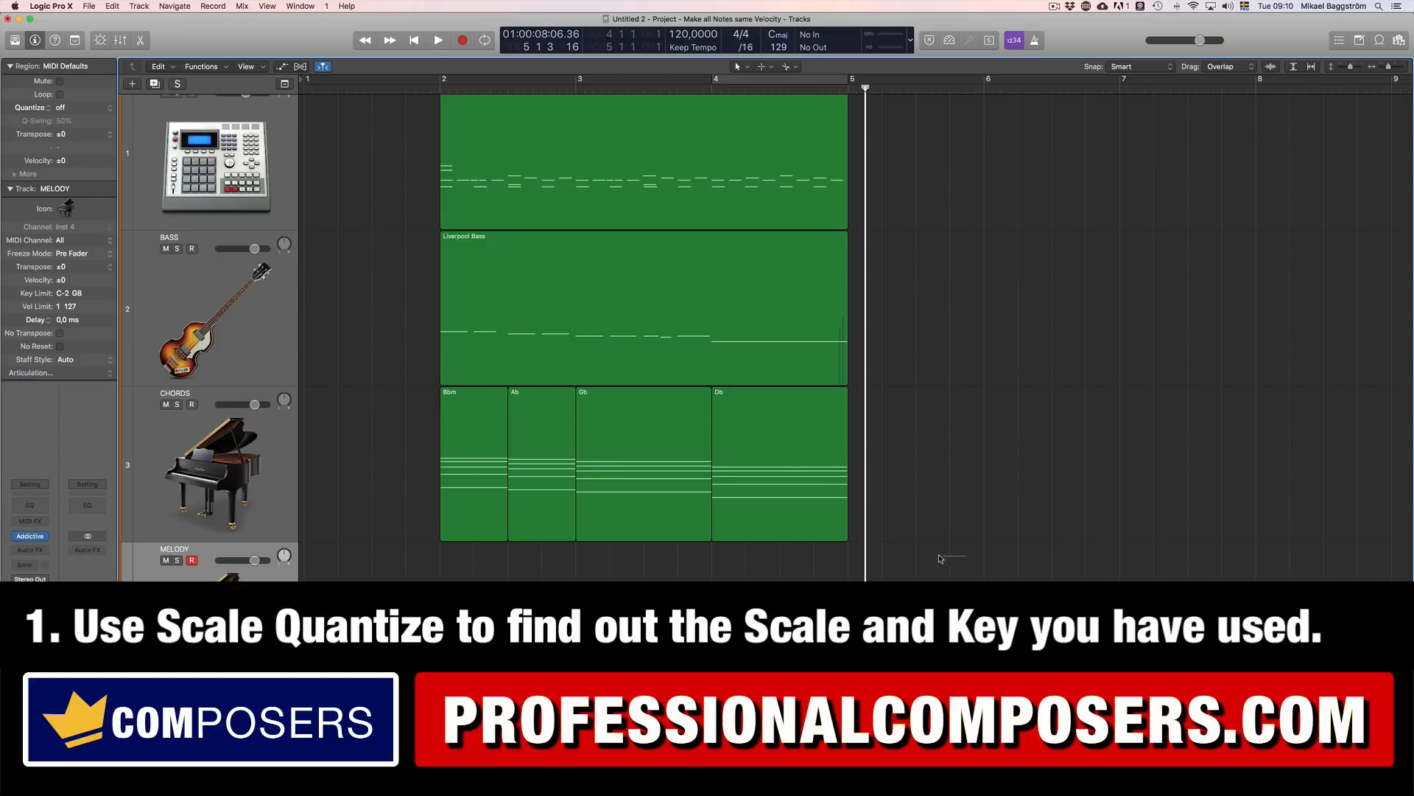
Step: Open all four CHORDS regions together in the Piano Roll and select every note in them
{"action": "left_click_drag", "start_coordinate": [940, 558], "coordinate": [455, 468]}
{"action": "double_click", "coordinate": [456, 468]}
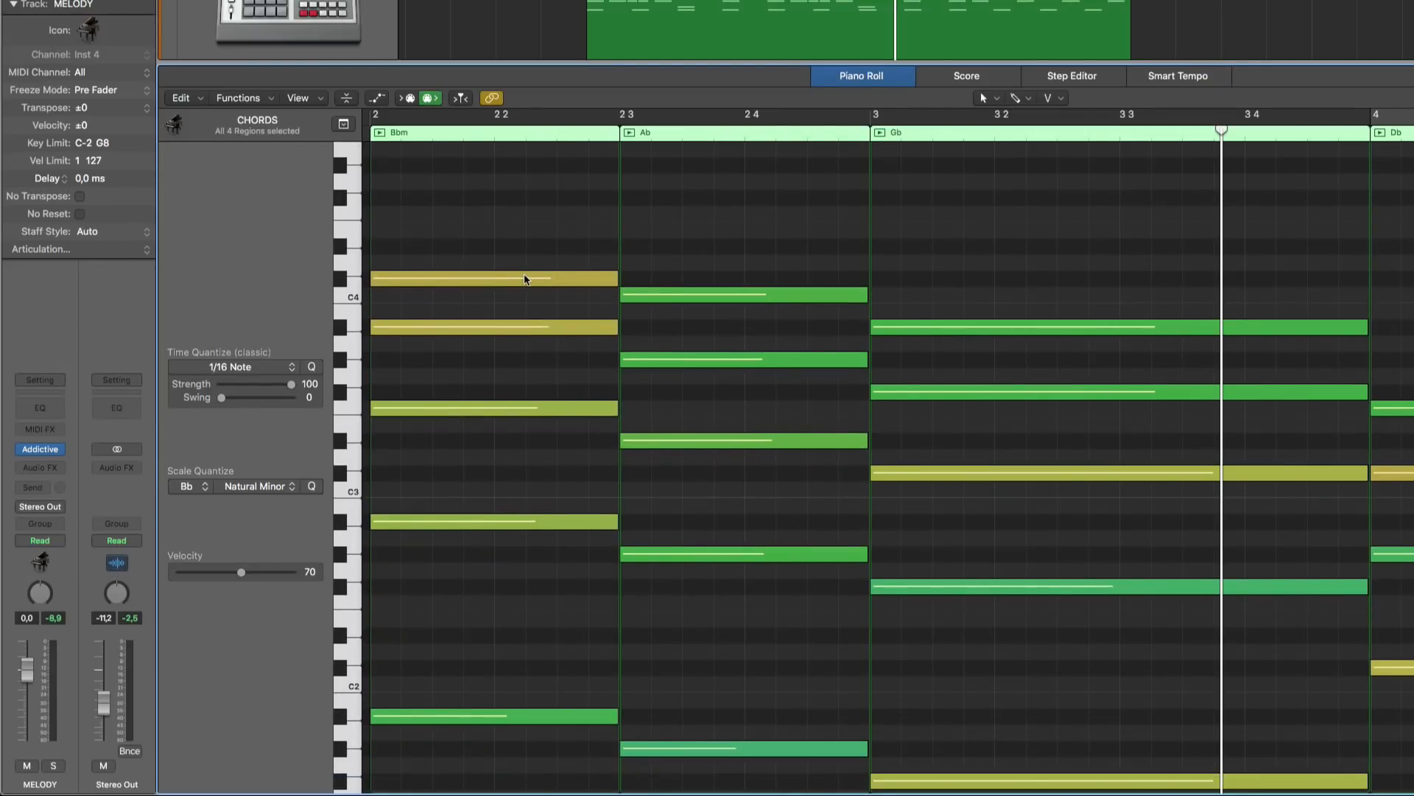
{"action": "left_click_drag", "start_coordinate": [518, 217], "coordinate": [490, 728]}
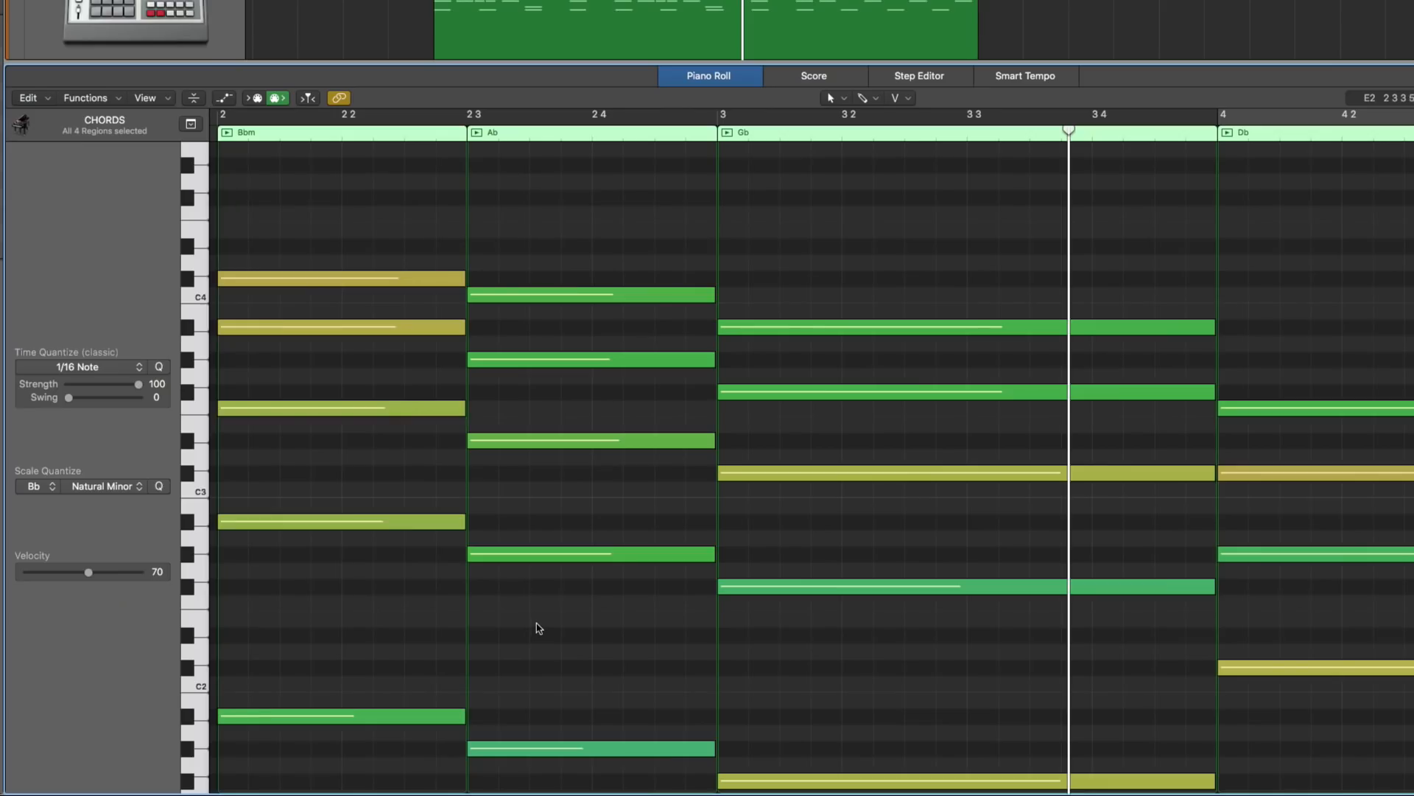
{"action": "scroll", "coordinate": [1112, 485], "scroll_direction": "down", "scroll_amount": 3}
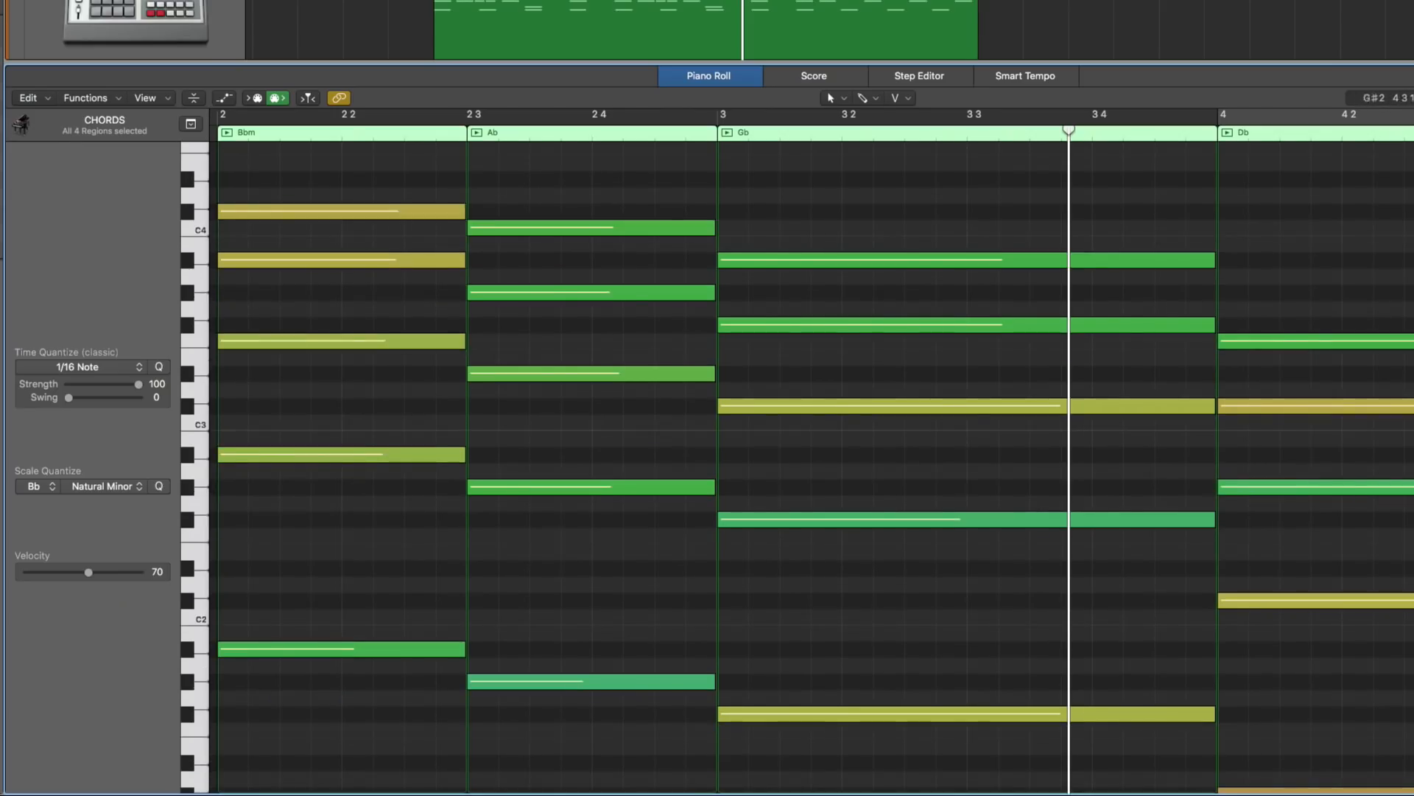
{"action": "scroll", "coordinate": [931, 543], "scroll_direction": "down", "scroll_amount": 2}
{"action": "key", "text": "super+a"}
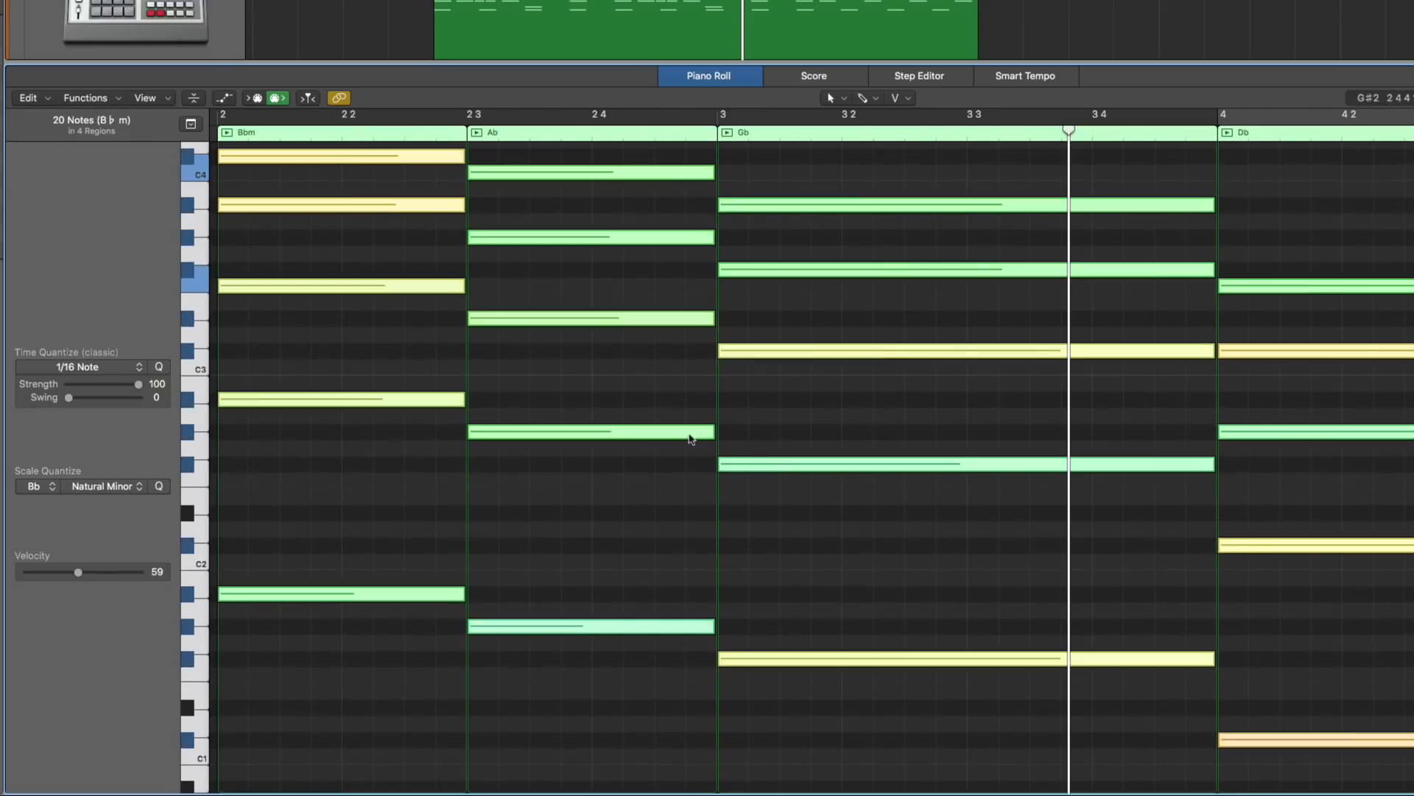
Step: Examine the available root keys and scale types in Scale Quantize for the selected chord notes, keeping Bb Natural Minor
{"action": "left_click", "coordinate": [37, 486]}
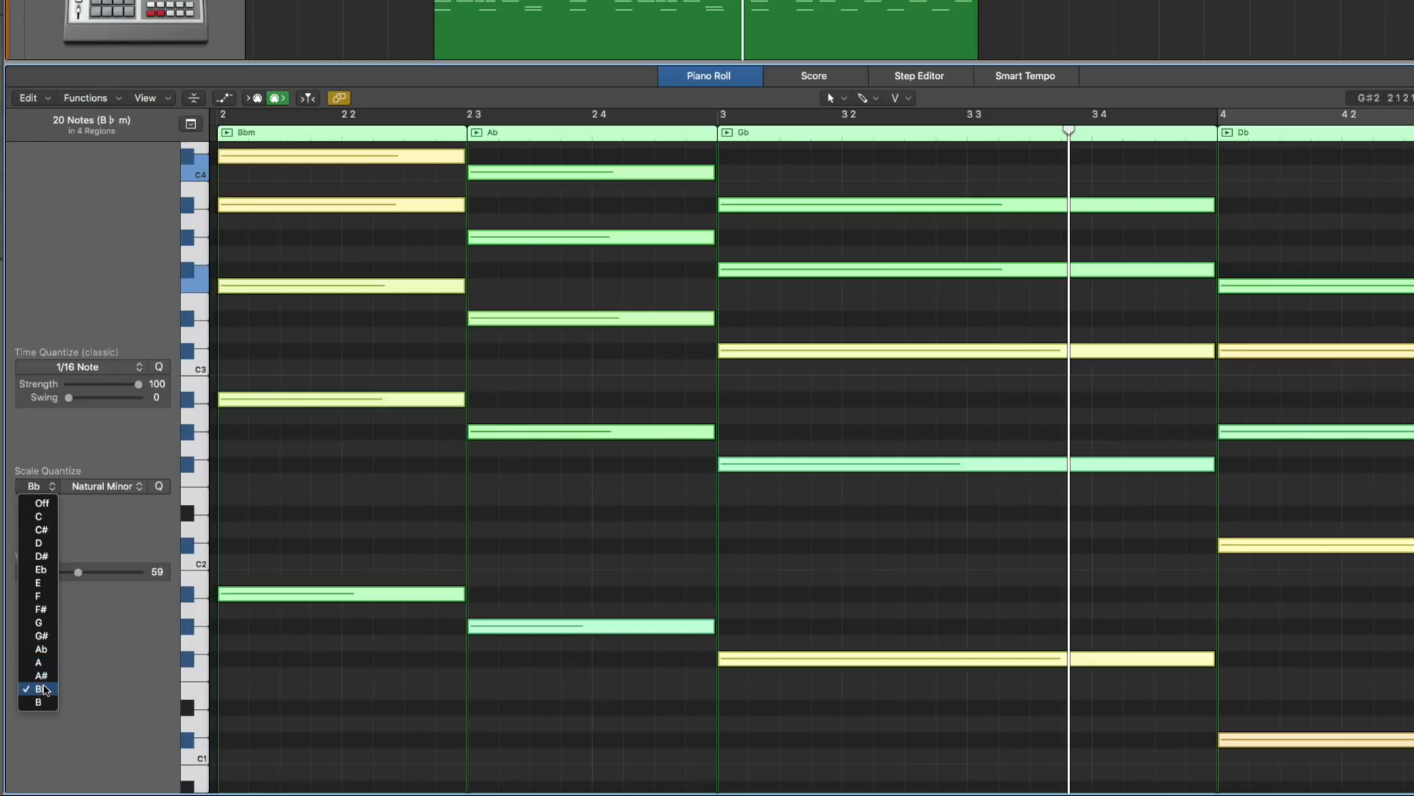
{"action": "left_click", "coordinate": [44, 690]}
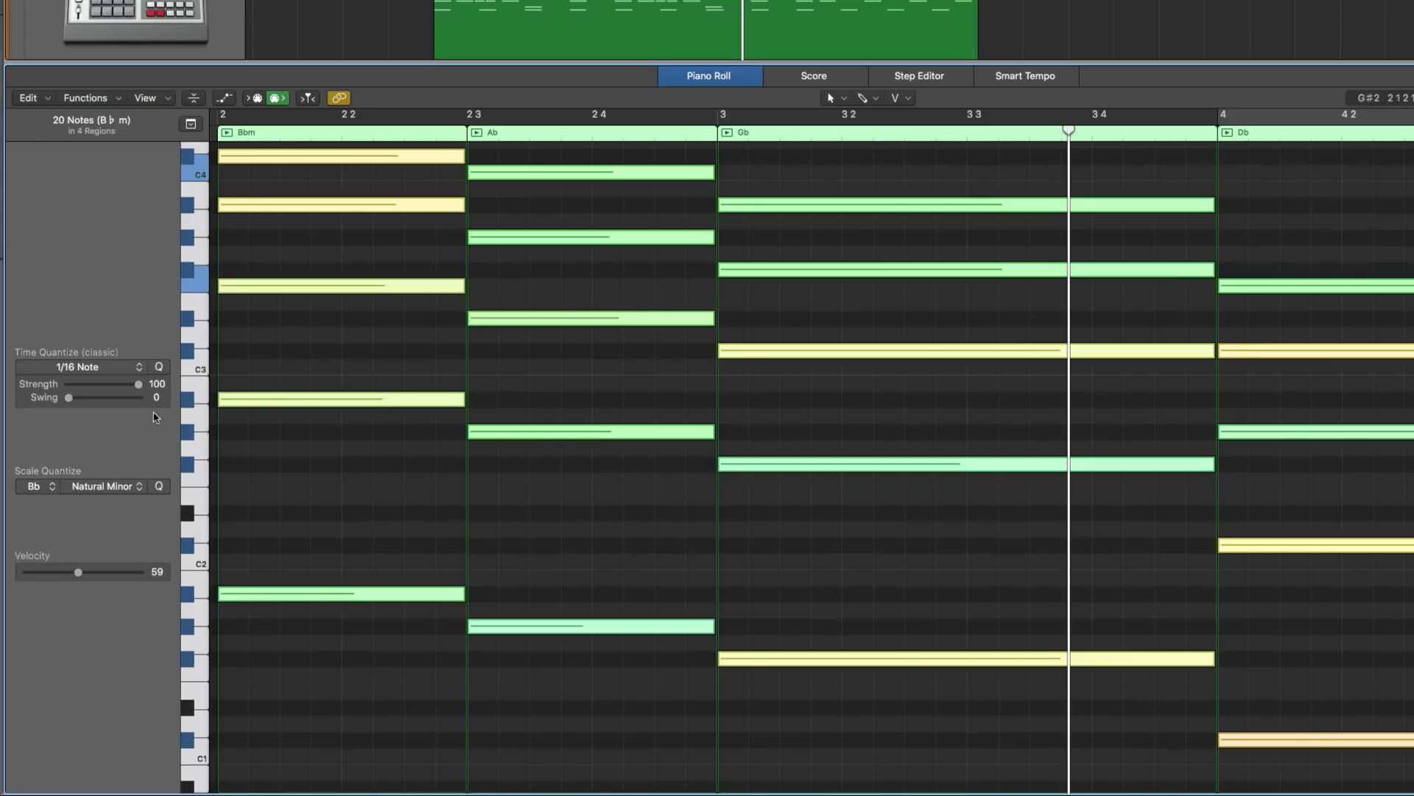
{"action": "scroll", "coordinate": [152, 420], "scroll_direction": "up", "scroll_amount": 2}
{"action": "left_click", "coordinate": [112, 491]}
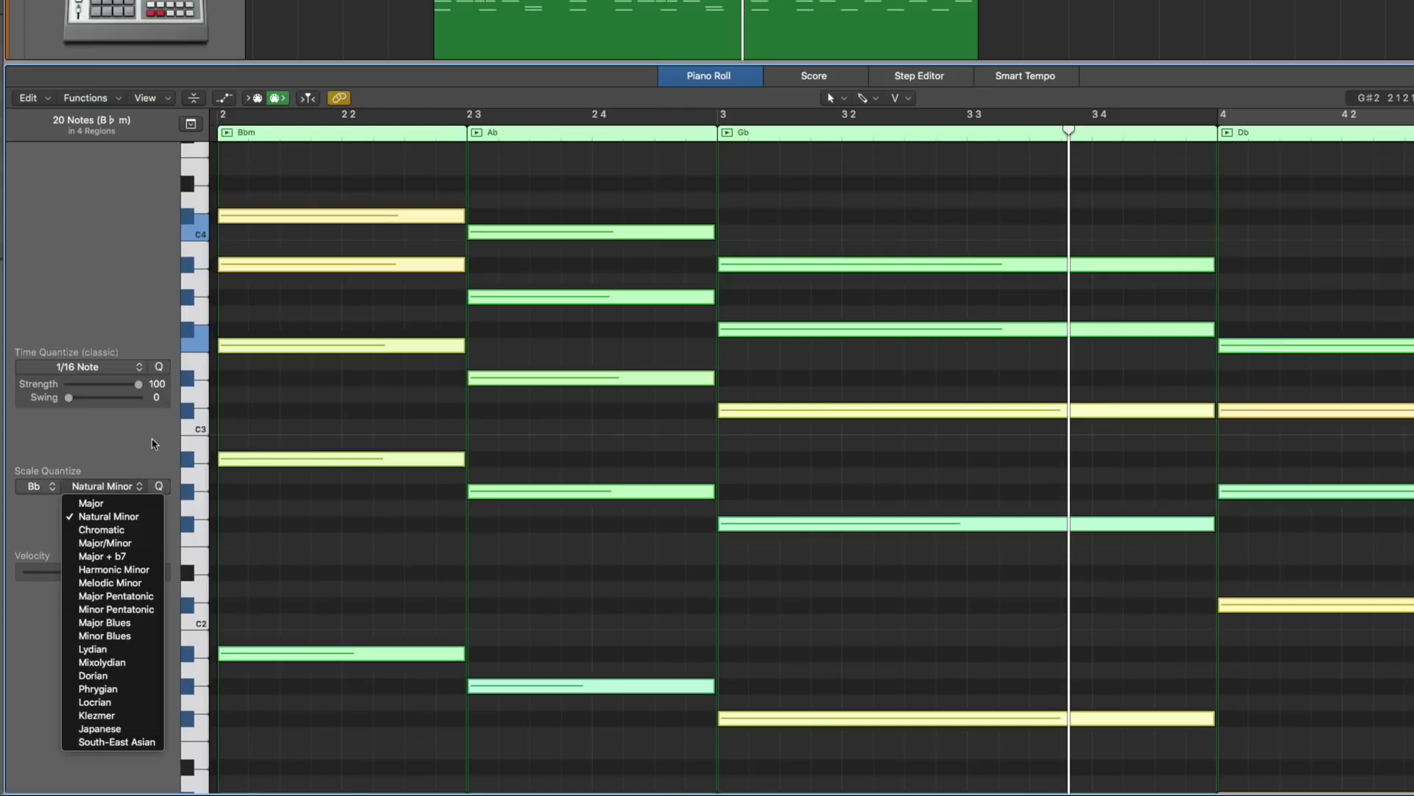
{"action": "left_click", "coordinate": [152, 440]}
{"action": "scroll", "coordinate": [161, 493], "scroll_direction": "up", "scroll_amount": 1}
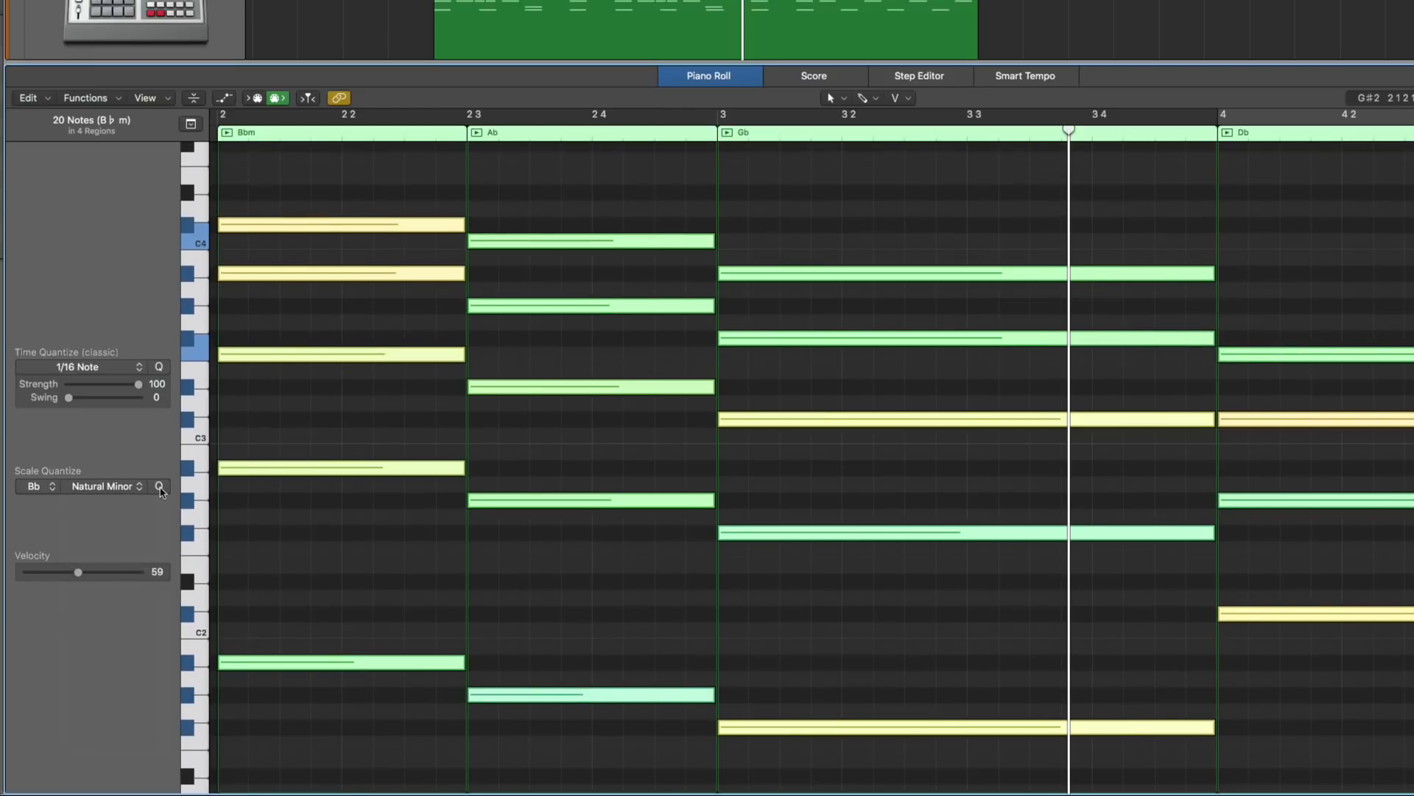
Step: Switch Scale Quantize off for the selected chord notes and try G# as the root key
{"action": "left_click", "coordinate": [37, 486]}
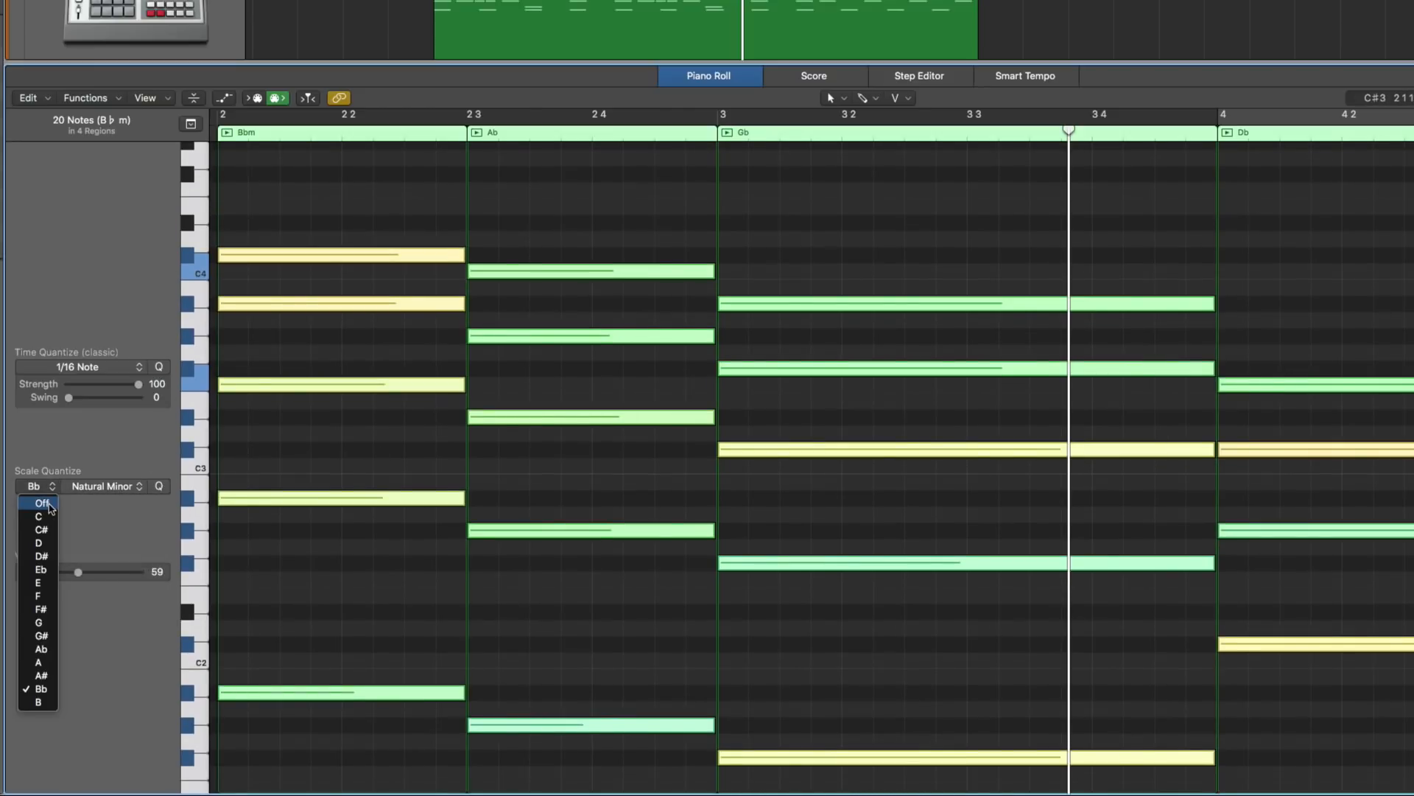
{"action": "left_click", "coordinate": [46, 504]}
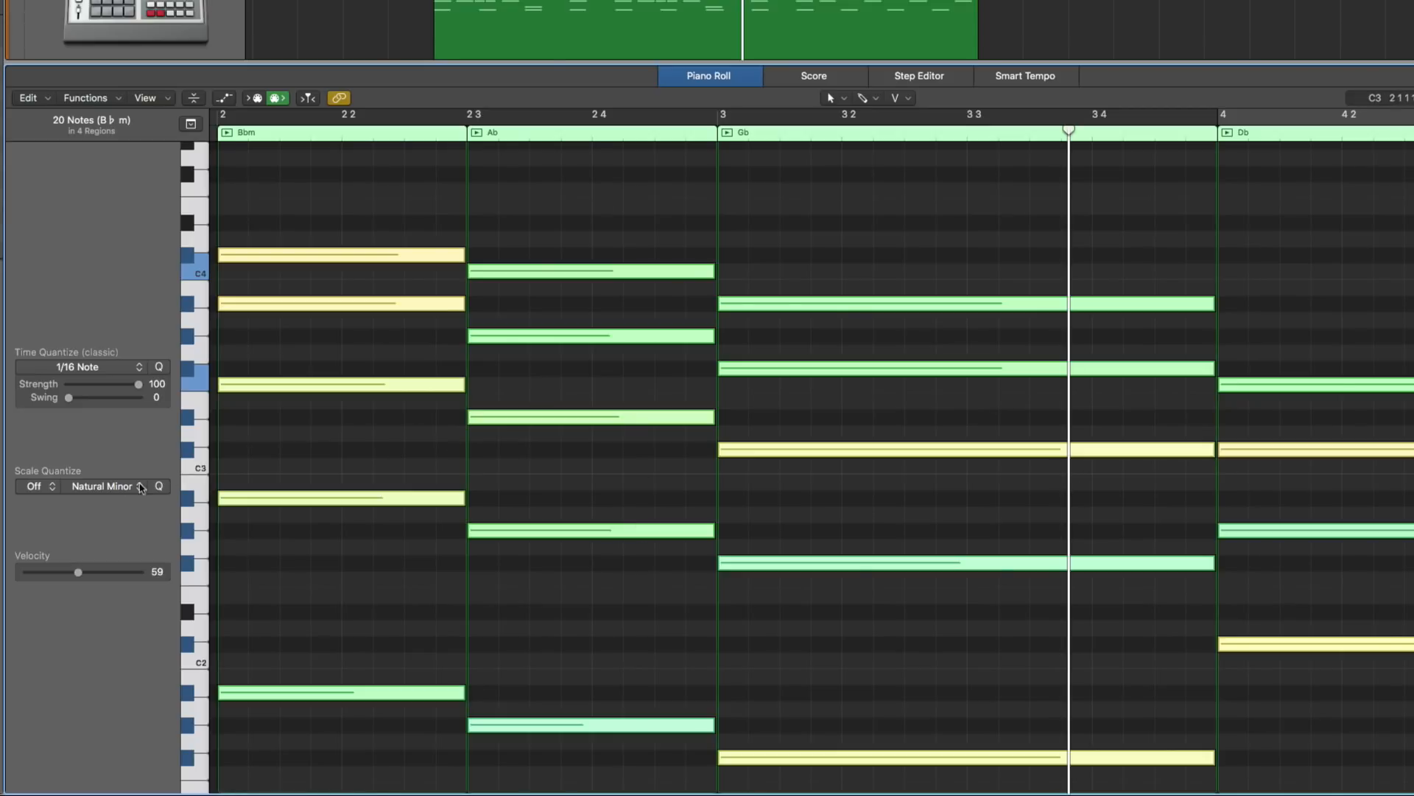
{"action": "left_click", "coordinate": [46, 490]}
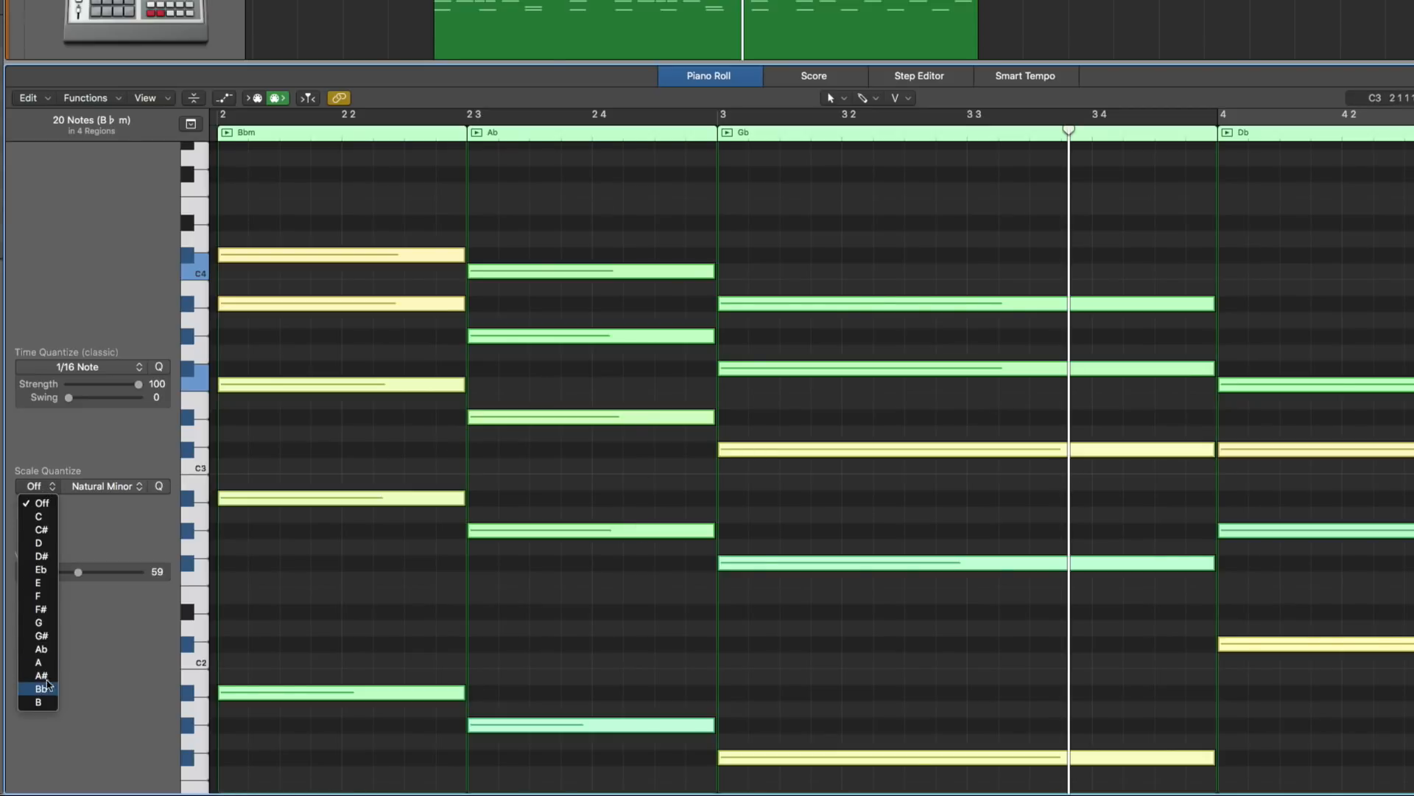
{"action": "left_click", "coordinate": [42, 635]}
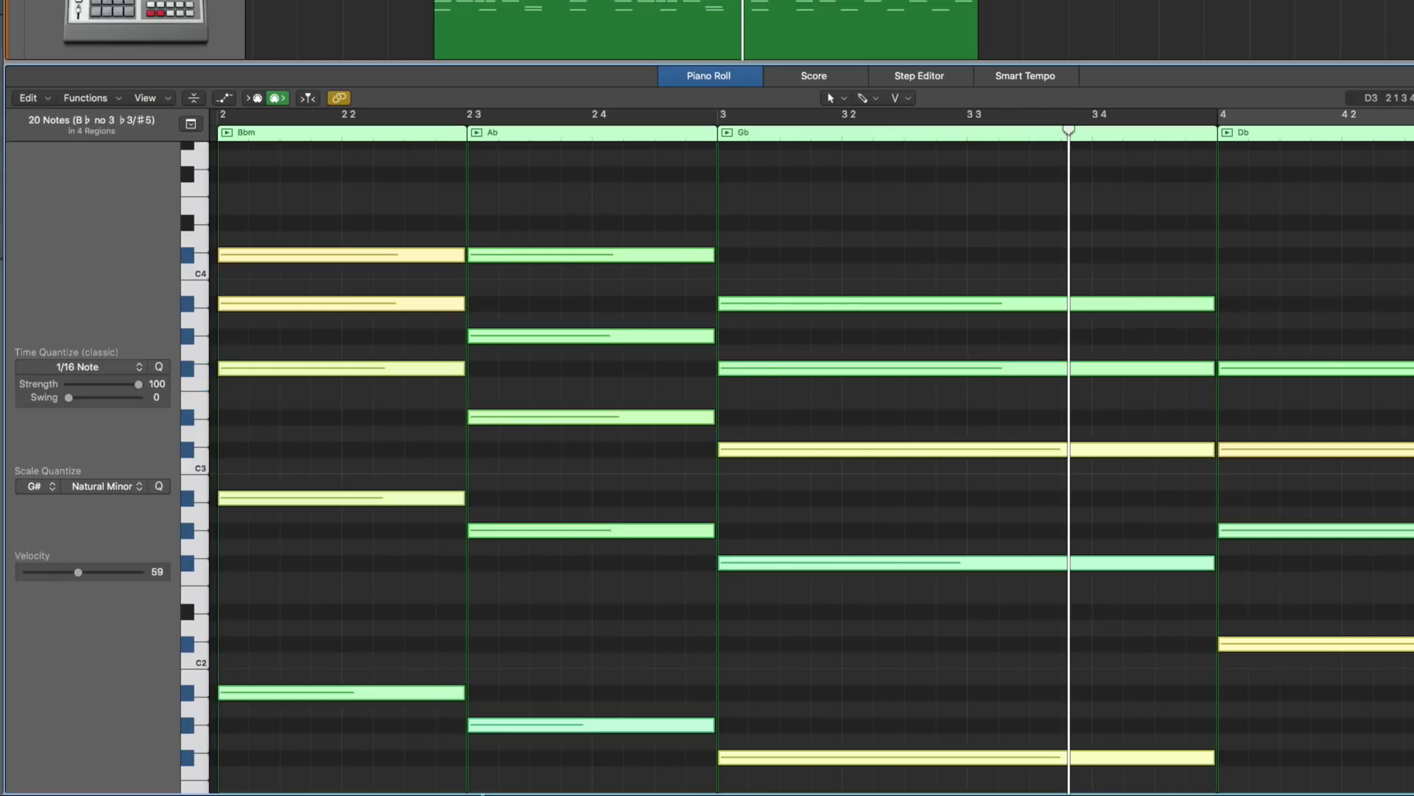
Step: Return the Scale Quantize root of the chord notes to Bb and try the Major Blues scale
{"action": "left_click", "coordinate": [37, 487]}
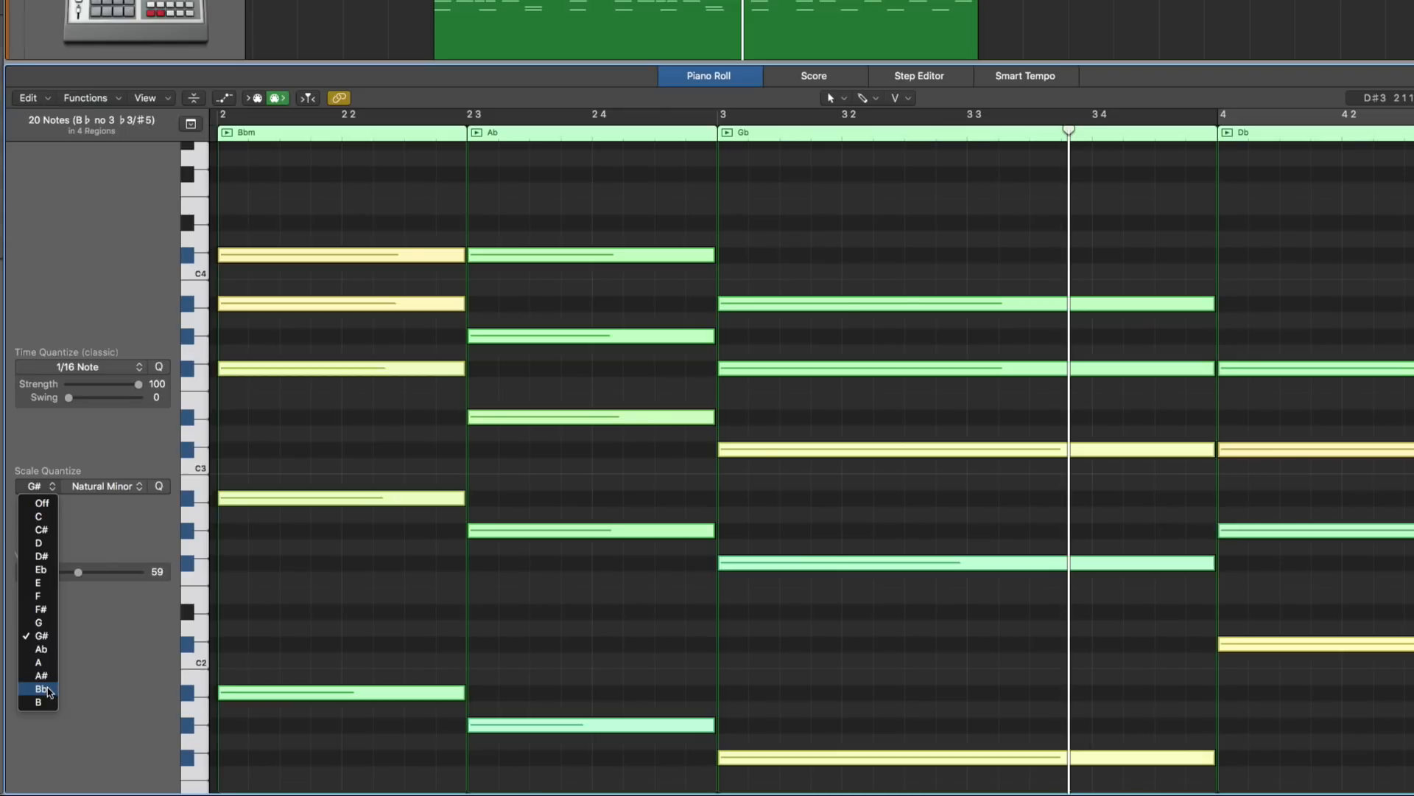
{"action": "left_click", "coordinate": [42, 689]}
{"action": "left_click", "coordinate": [124, 488]}
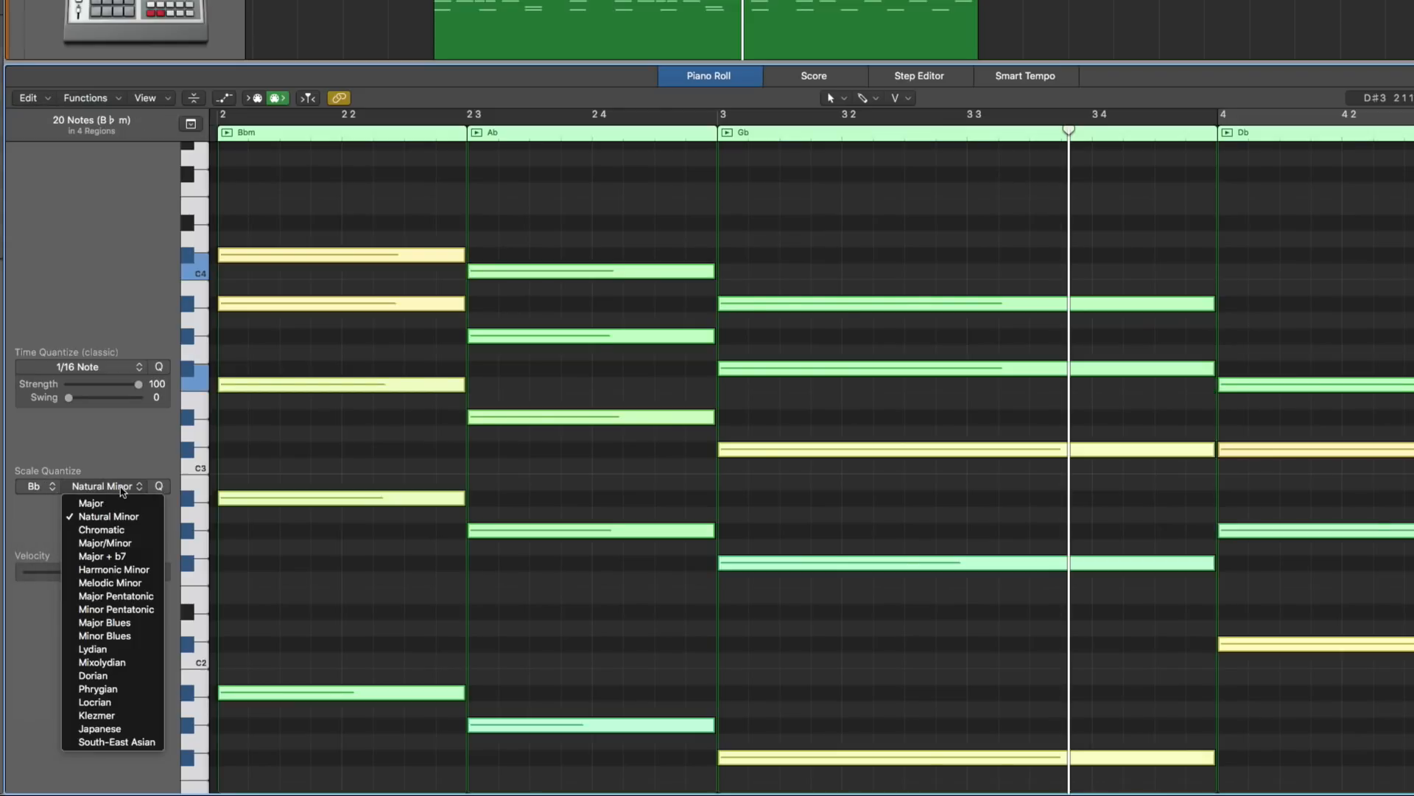
{"action": "left_click", "coordinate": [124, 621]}
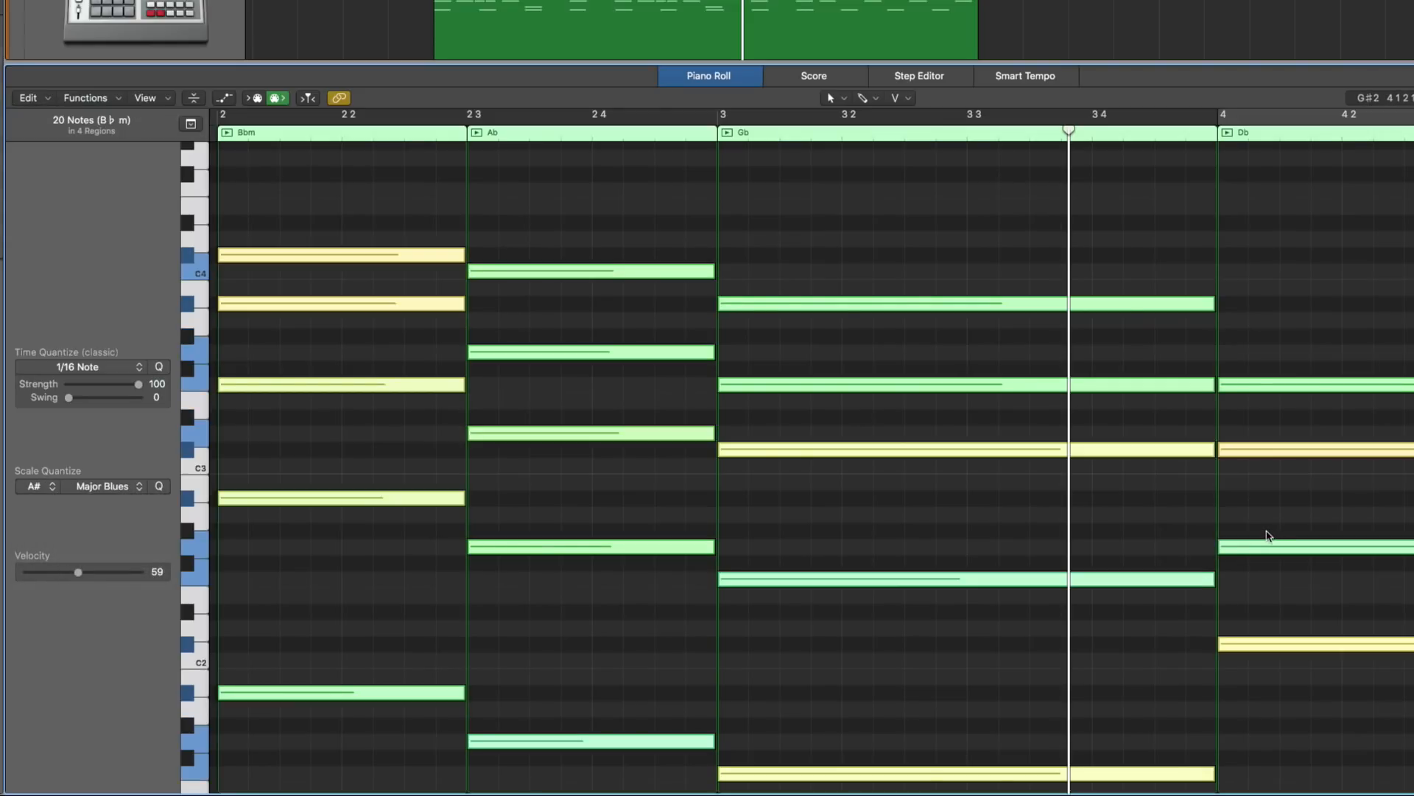
Step: Set Scale Quantize for the chord notes to Natural Minor with root Bb and apply the quantization
{"action": "left_click", "coordinate": [85, 492]}
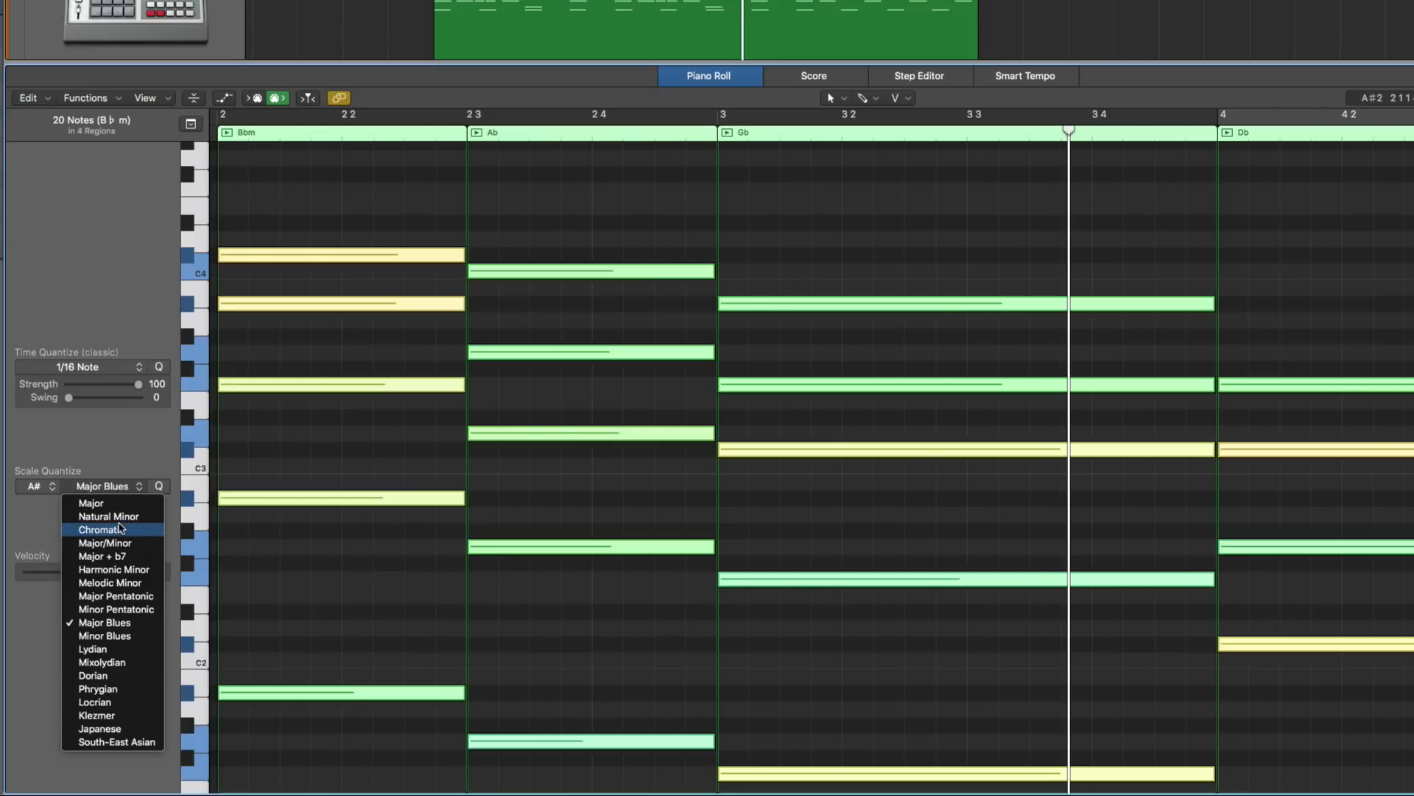
{"action": "left_click", "coordinate": [89, 517]}
{"action": "left_click", "coordinate": [52, 487]}
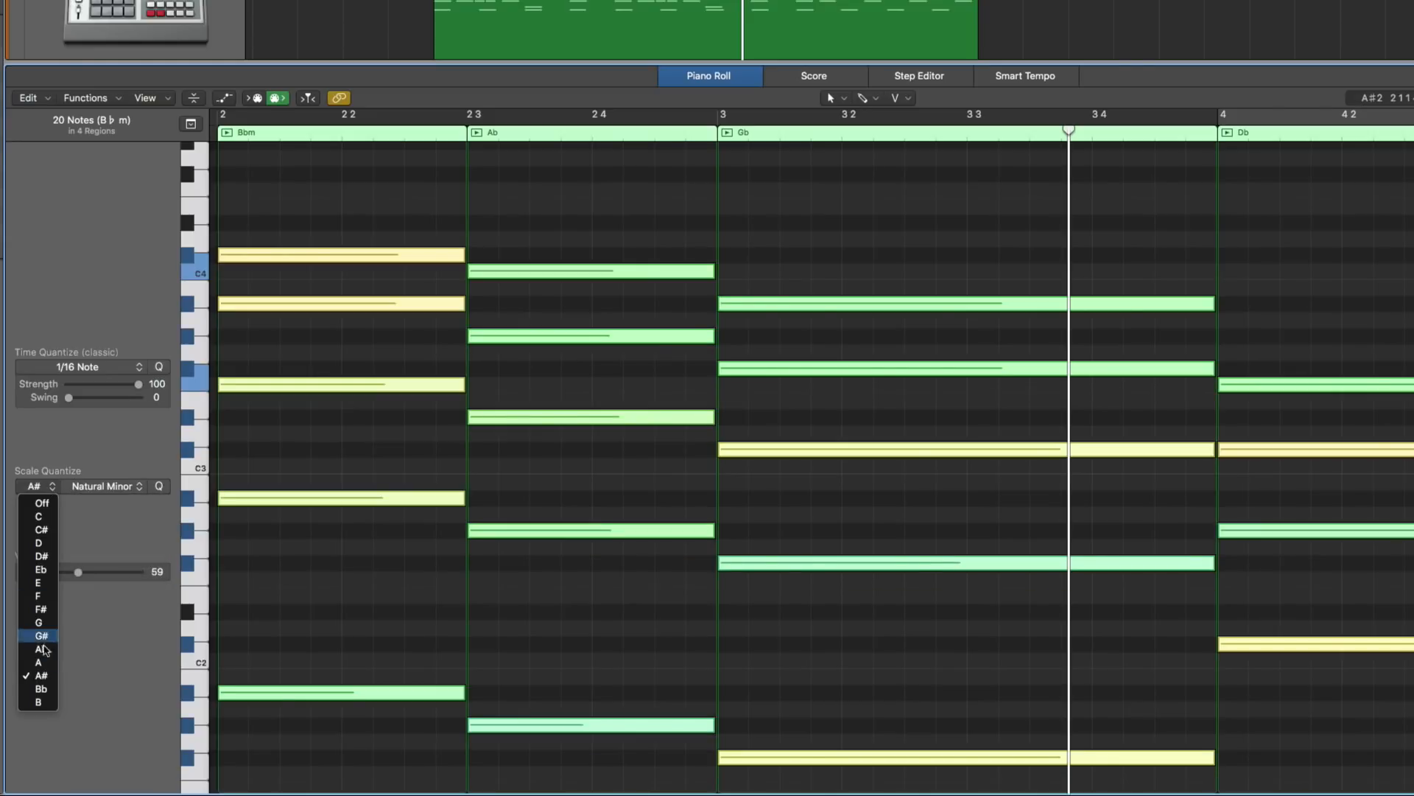
{"action": "left_click", "coordinate": [42, 688]}
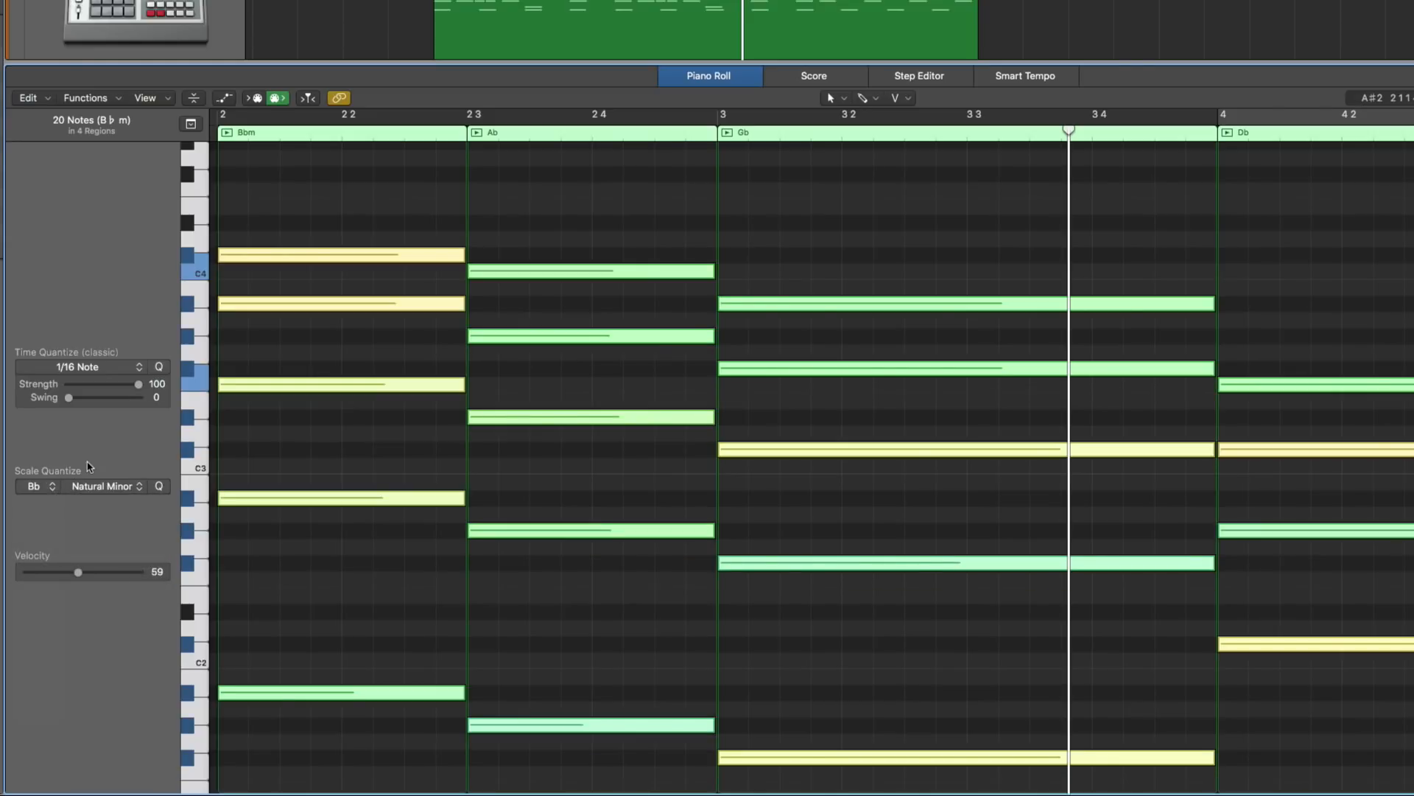
{"action": "left_click", "coordinate": [162, 488]}
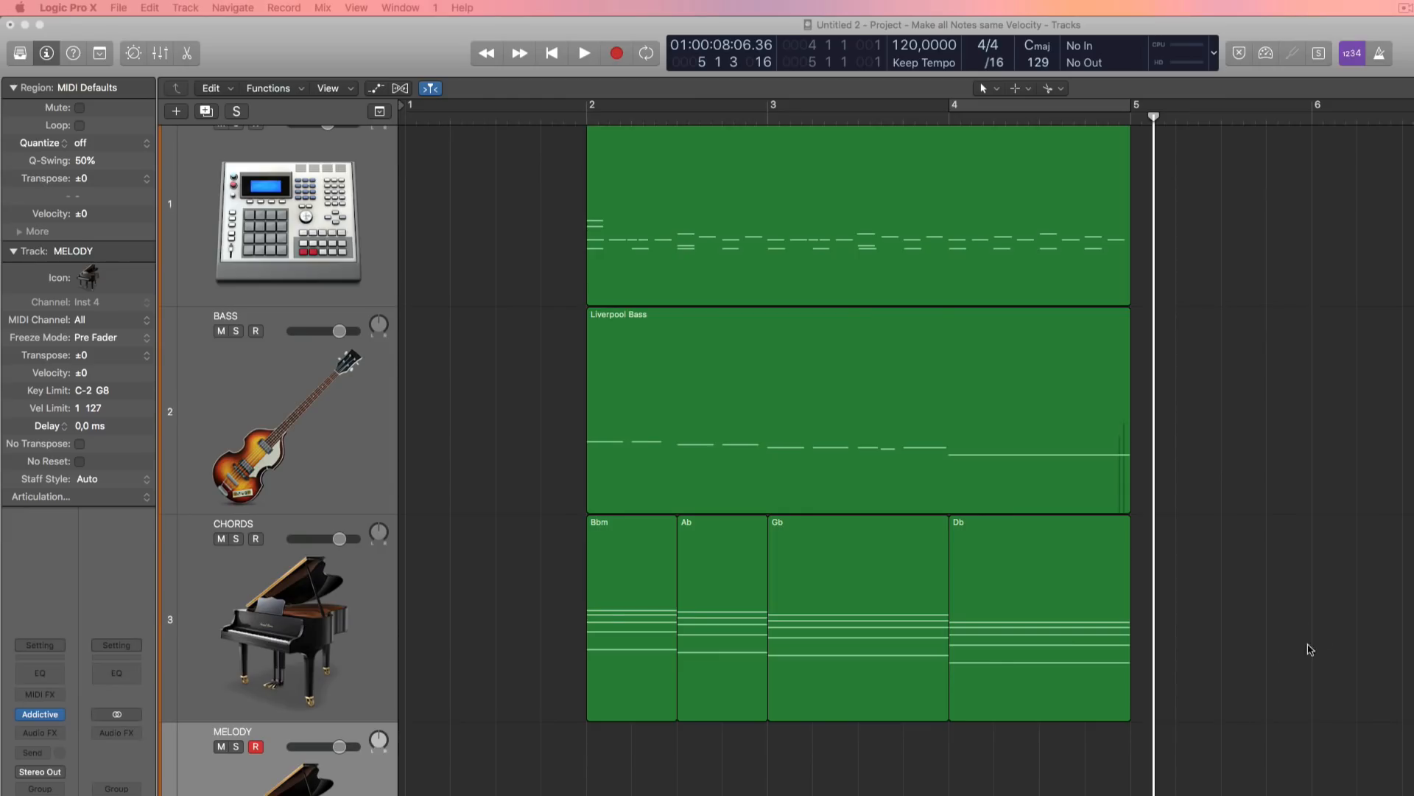
{"action": "left_click_drag", "start_coordinate": [1331, 643], "coordinate": [579, 639]}
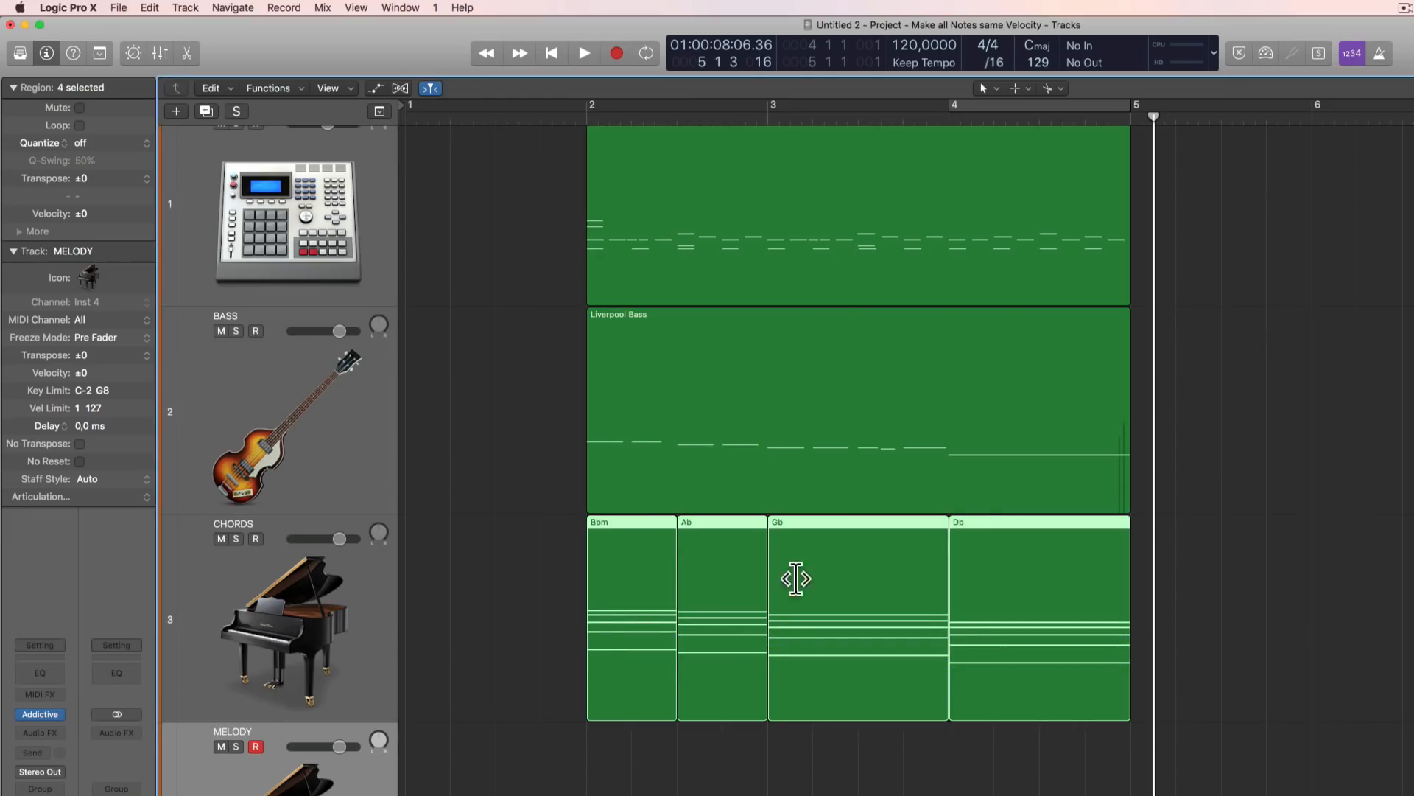
{"action": "left_click", "coordinate": [740, 419]}
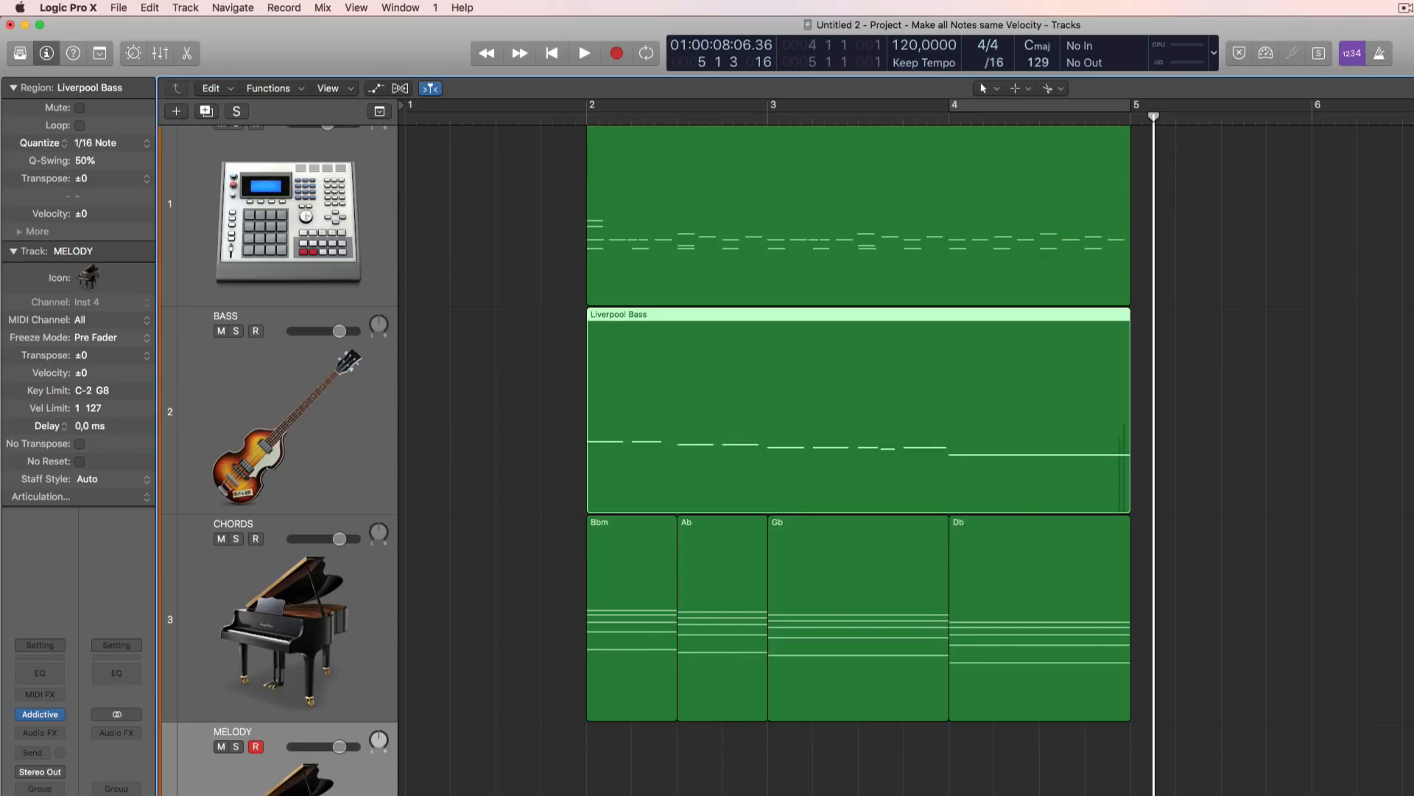
{"action": "key", "text": "alt+shift+d"}
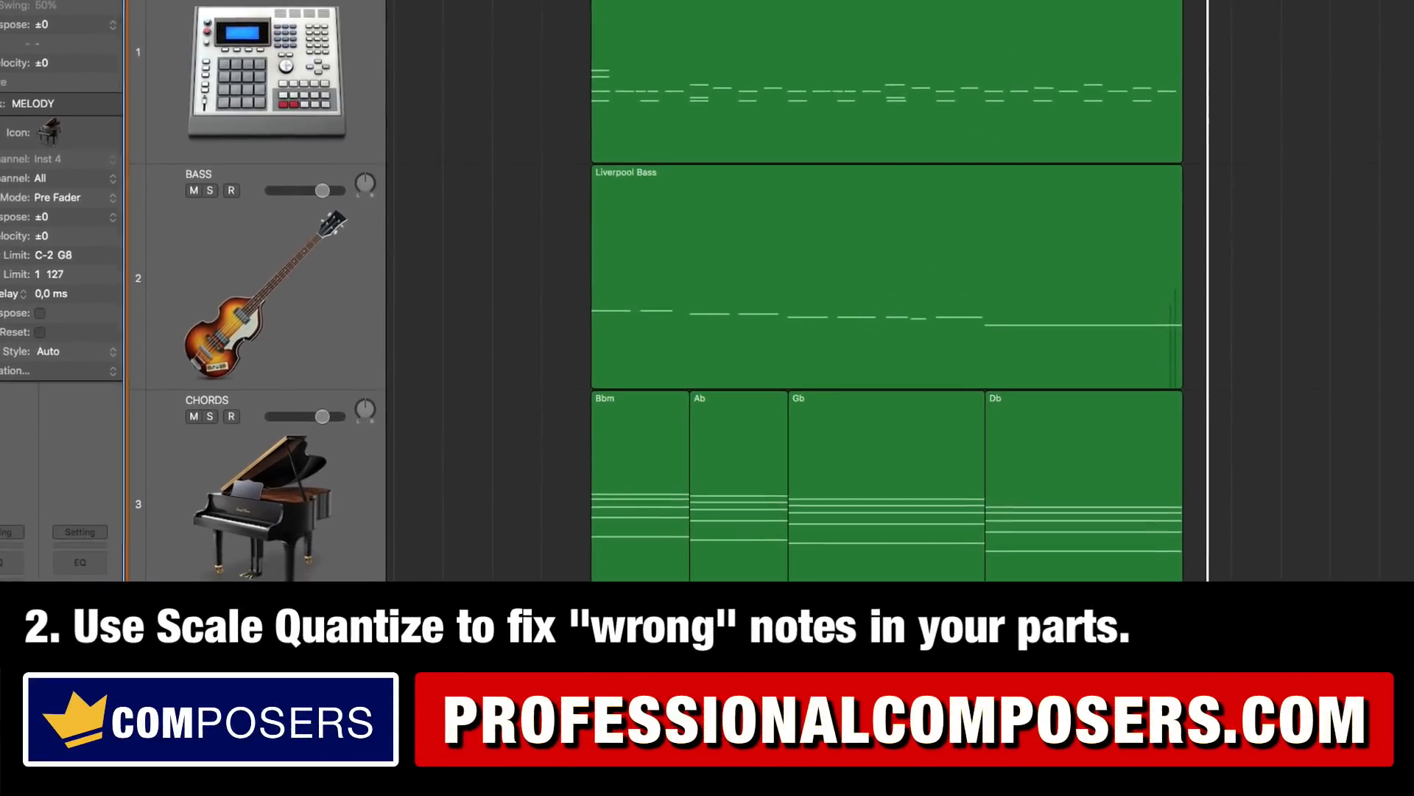
Step: Open the Liverpool Bass region in the Piano Roll and raise its fifth note, at the start of bar 3, by one semitone
{"action": "left_click", "coordinate": [735, 341]}
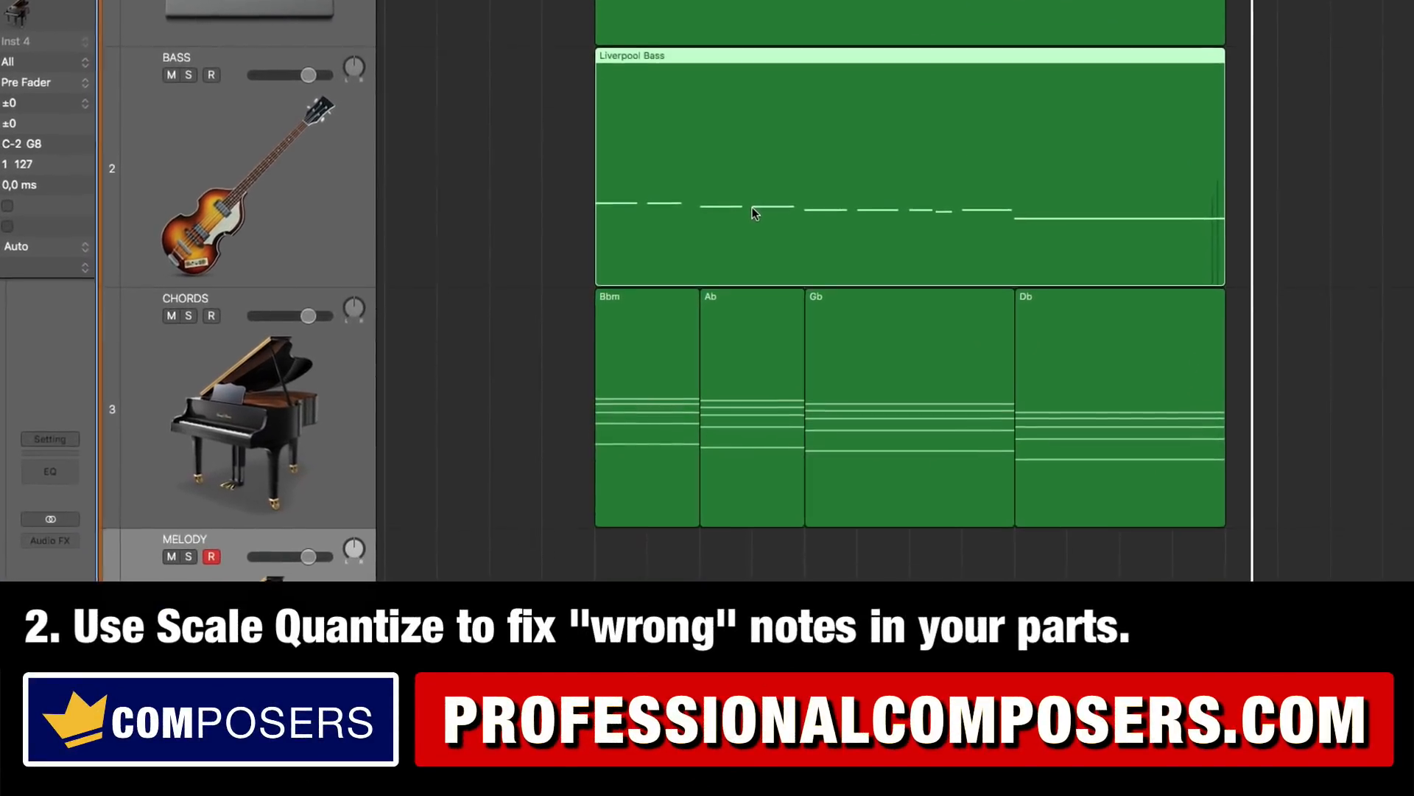
{"action": "double_click", "coordinate": [752, 237]}
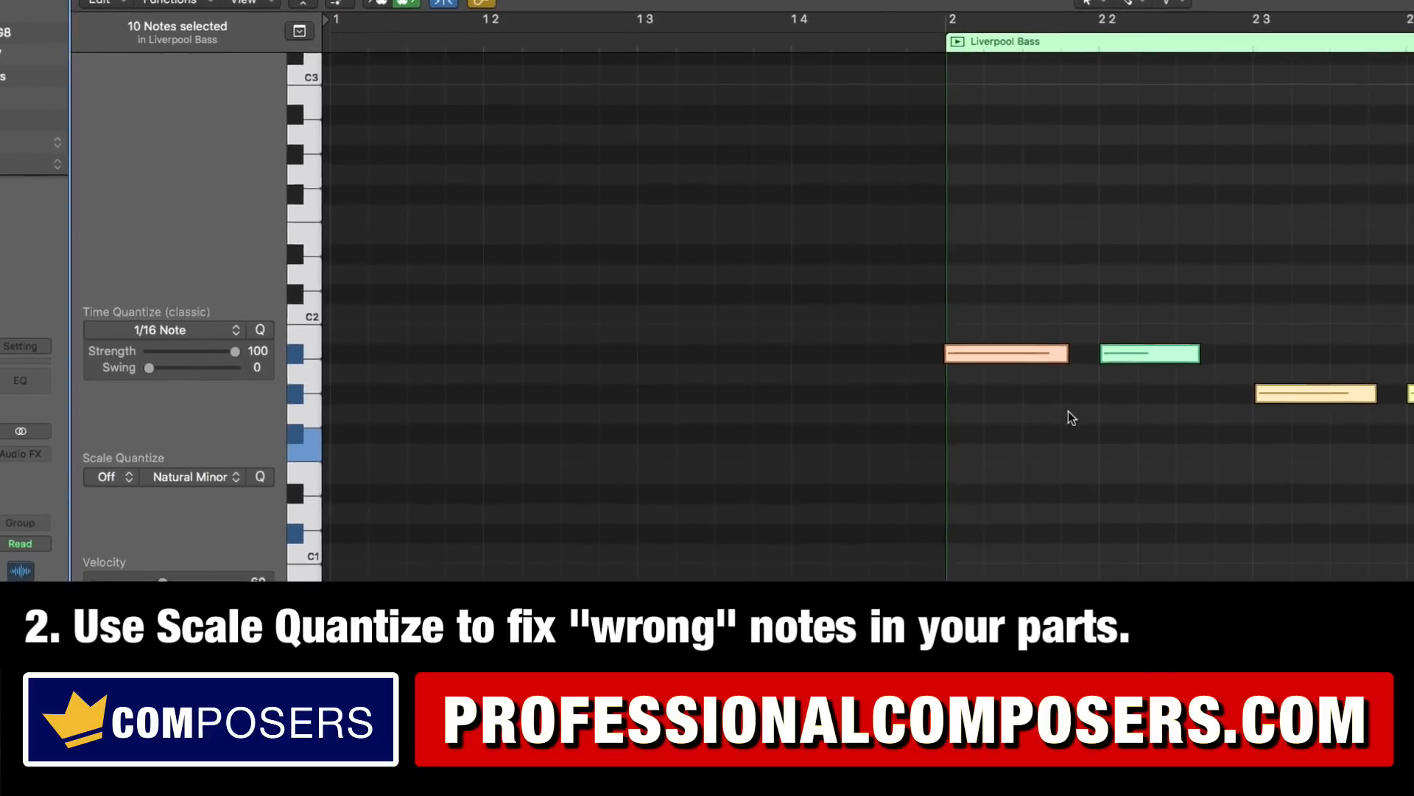
{"action": "key", "text": "z"}
{"action": "left_click", "coordinate": [1142, 289]}
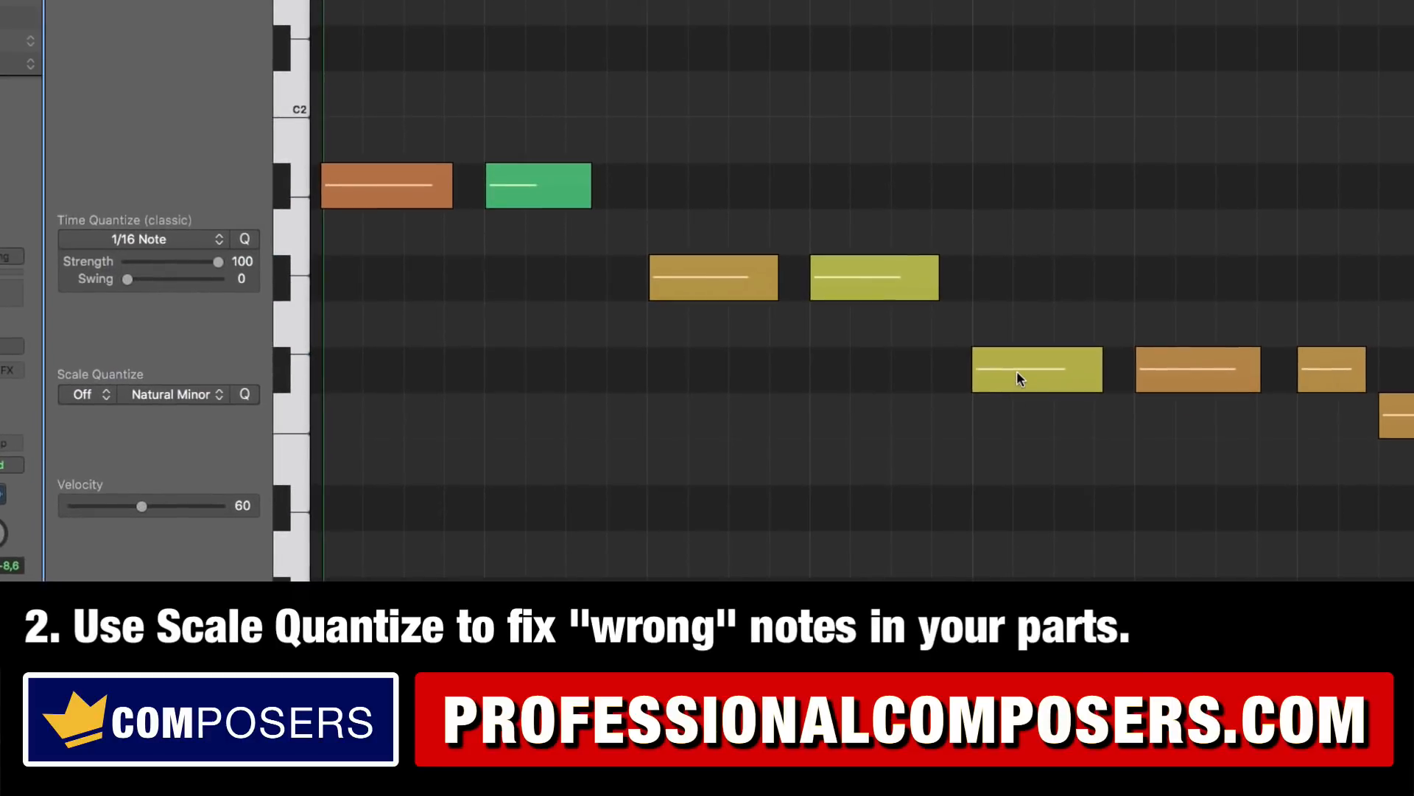
{"action": "left_click_drag", "start_coordinate": [1016, 372], "coordinate": [1020, 344]}
{"action": "left_click", "coordinate": [813, 432]}
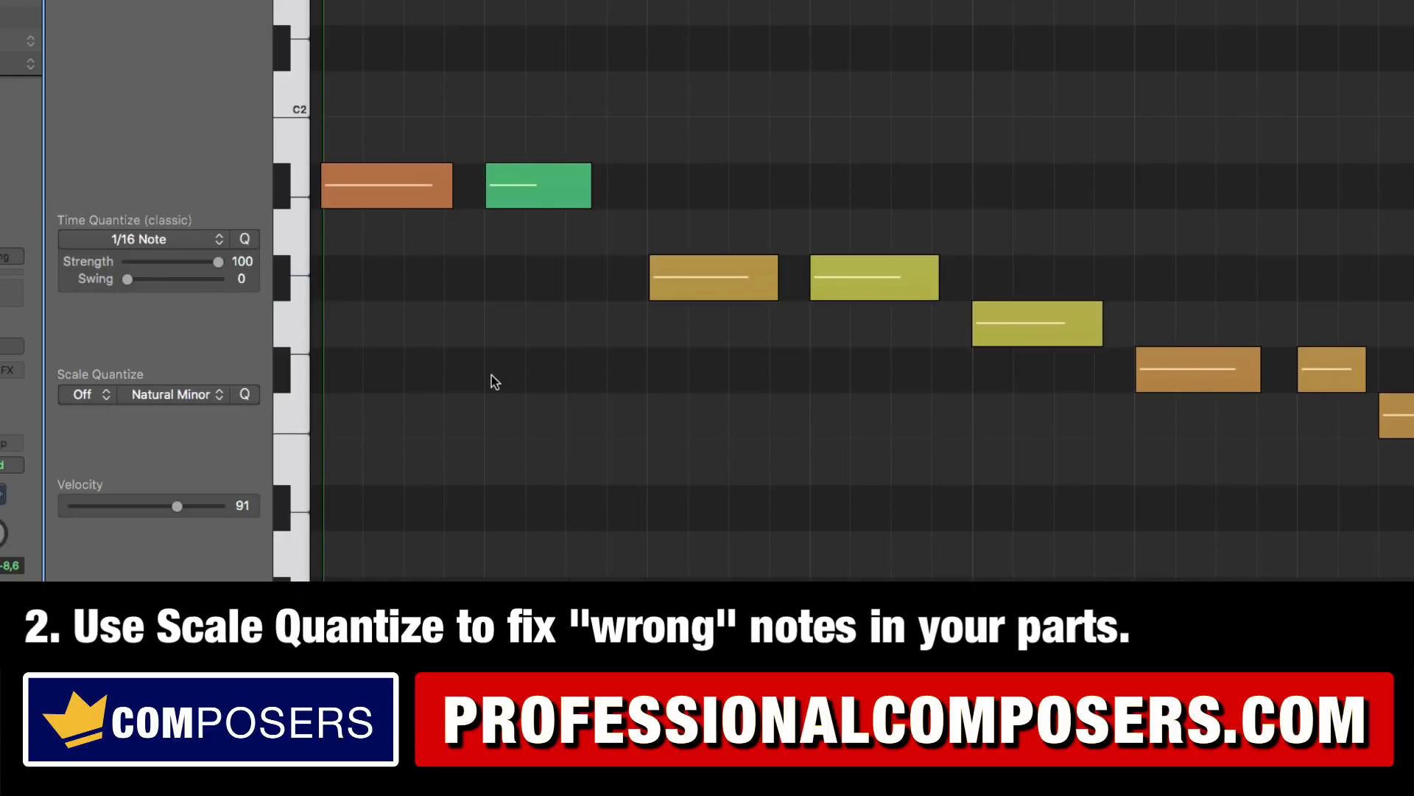
Step: Scale-quantize all notes of the Liverpool Bass region to Bb Natural Minor and clear the note selection
{"action": "key", "text": "super+a"}
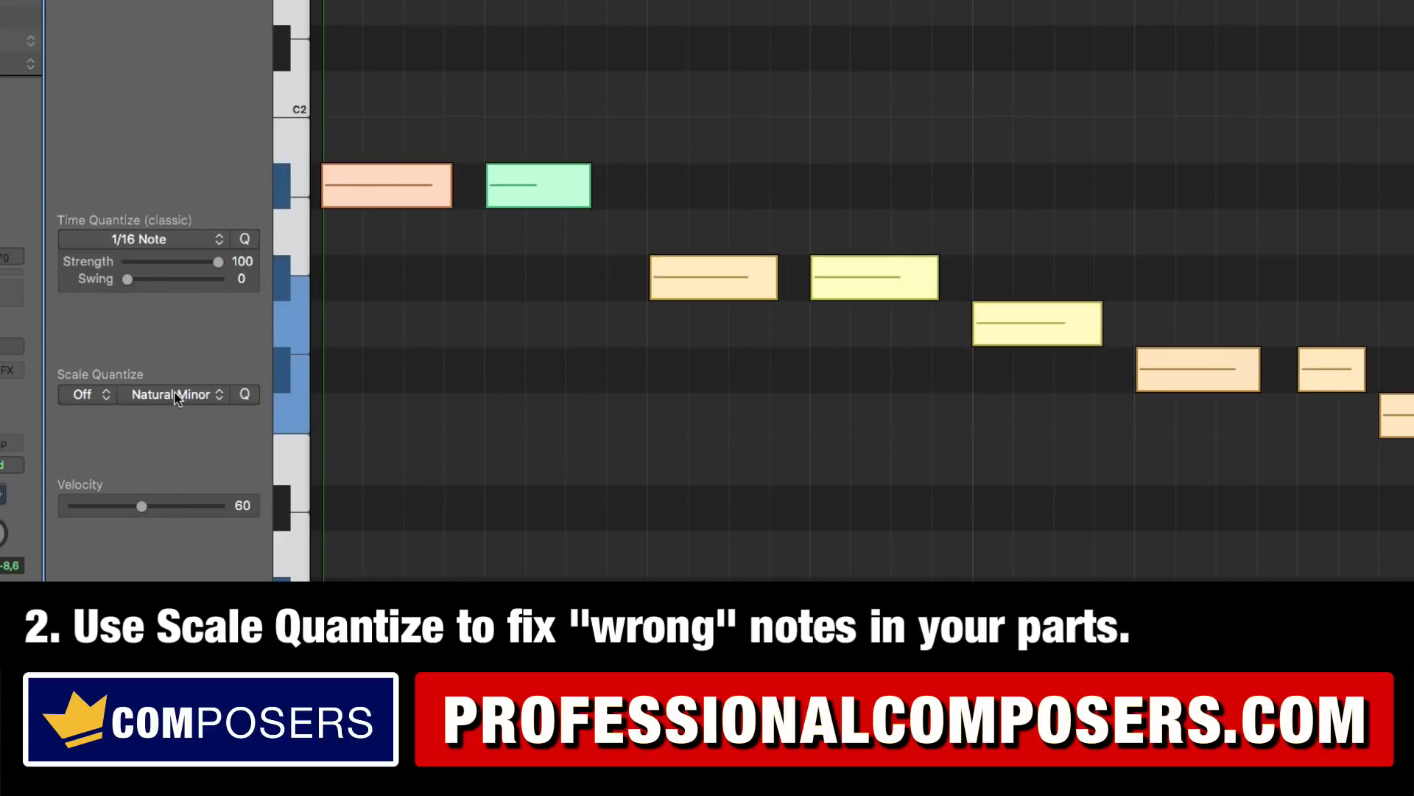
{"action": "left_click", "coordinate": [74, 398]}
{"action": "left_click", "coordinate": [91, 641]}
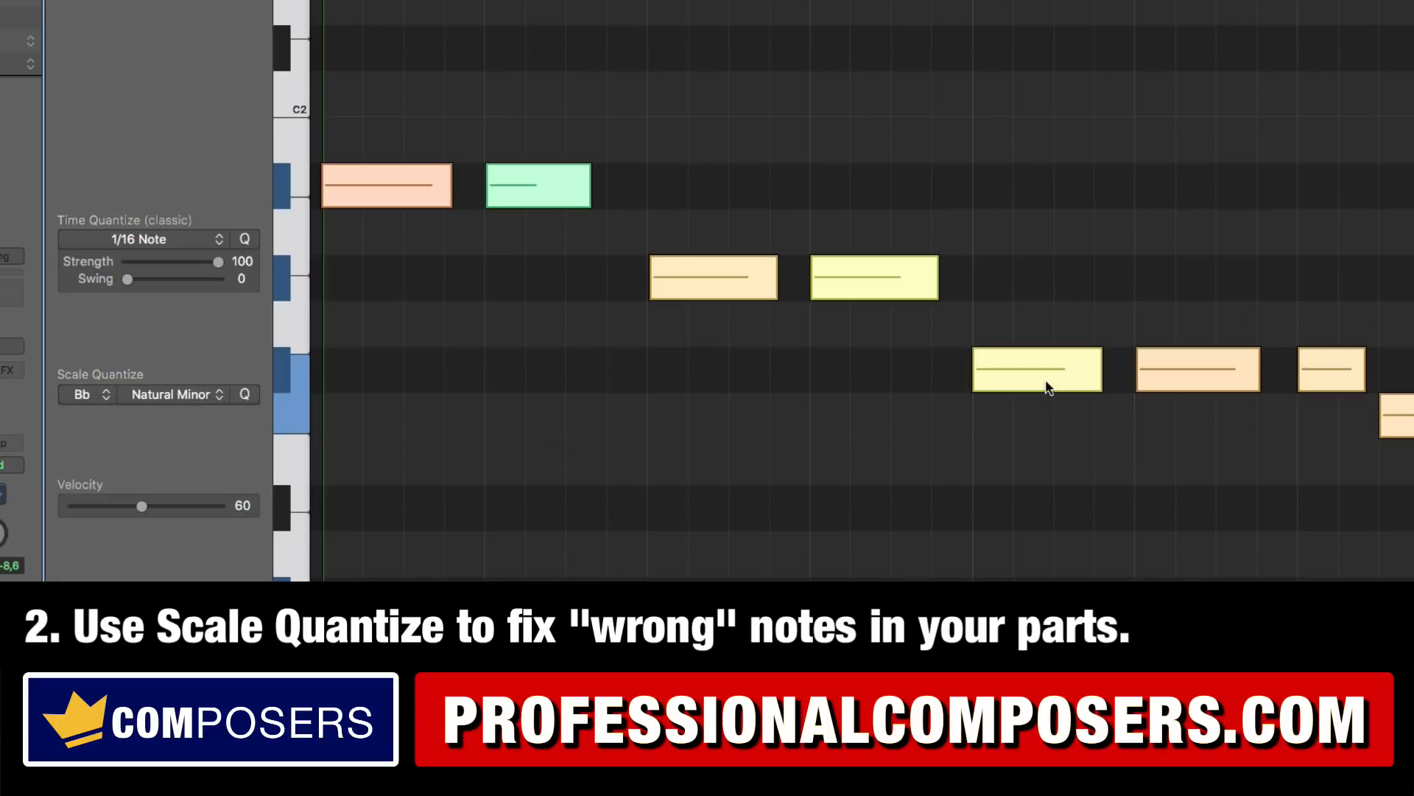
{"action": "left_click", "coordinate": [1089, 488]}
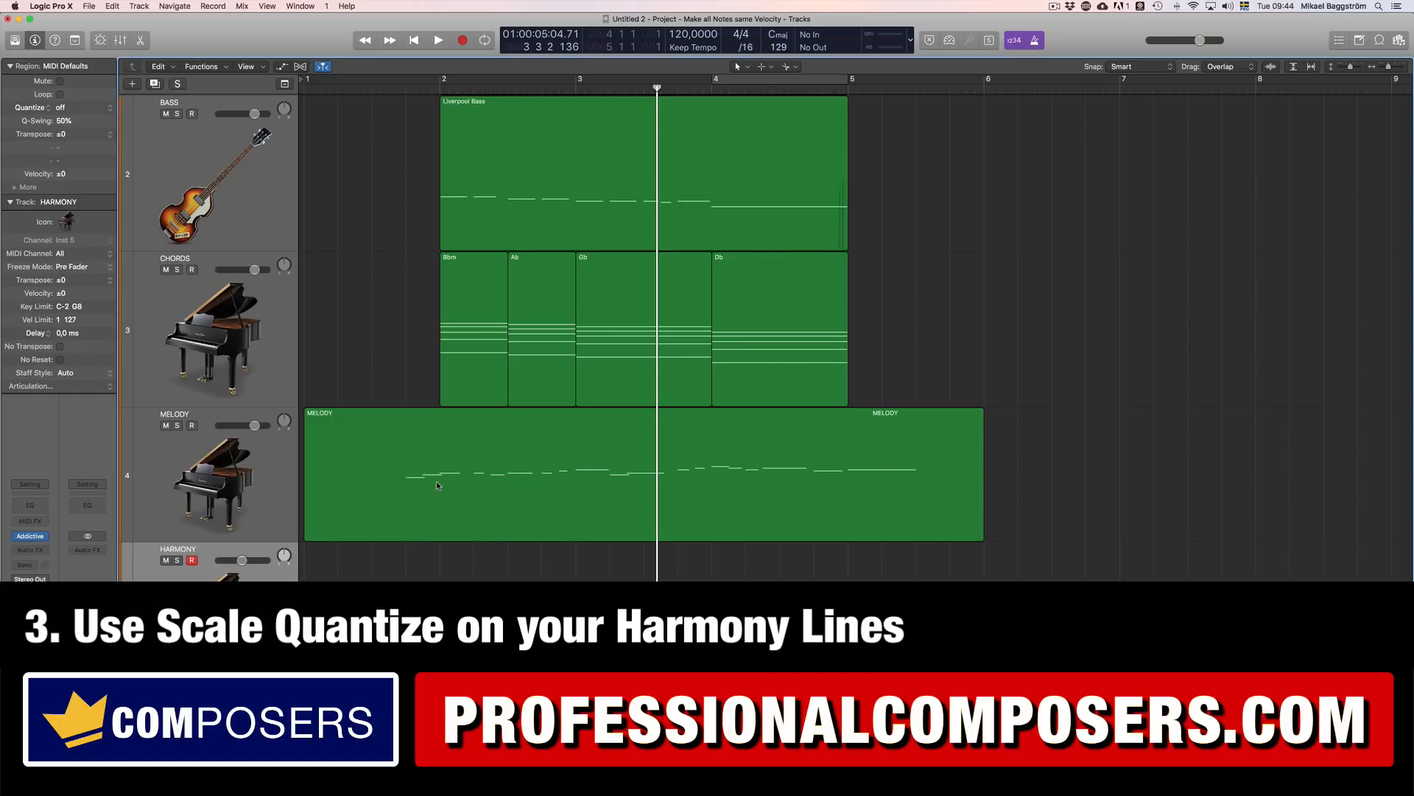
Step: Select the MELODY track and play the arrangement from just before the melody's first note
{"action": "scroll", "coordinate": [436, 480], "scroll_direction": "up", "scroll_amount": 3}
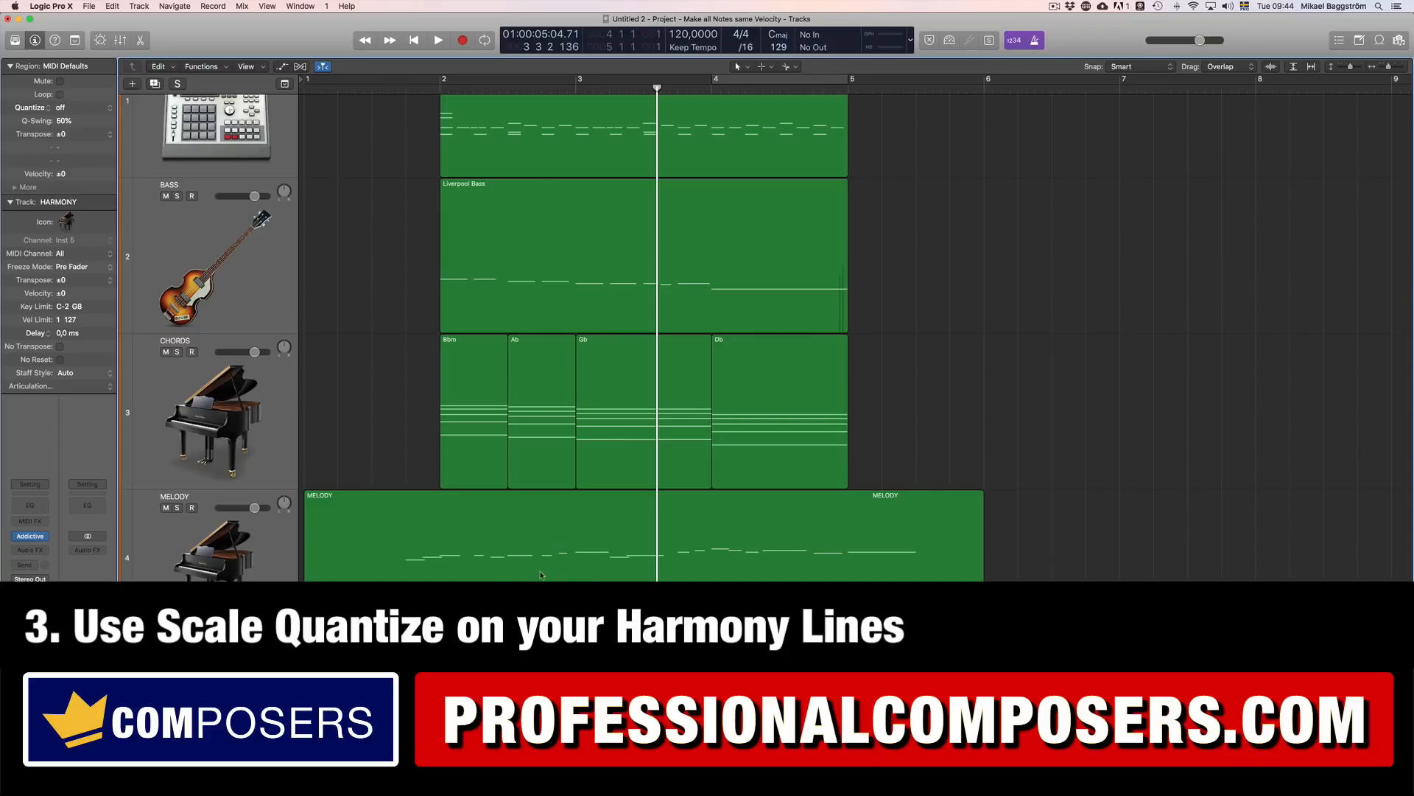
{"action": "left_click", "coordinate": [266, 566]}
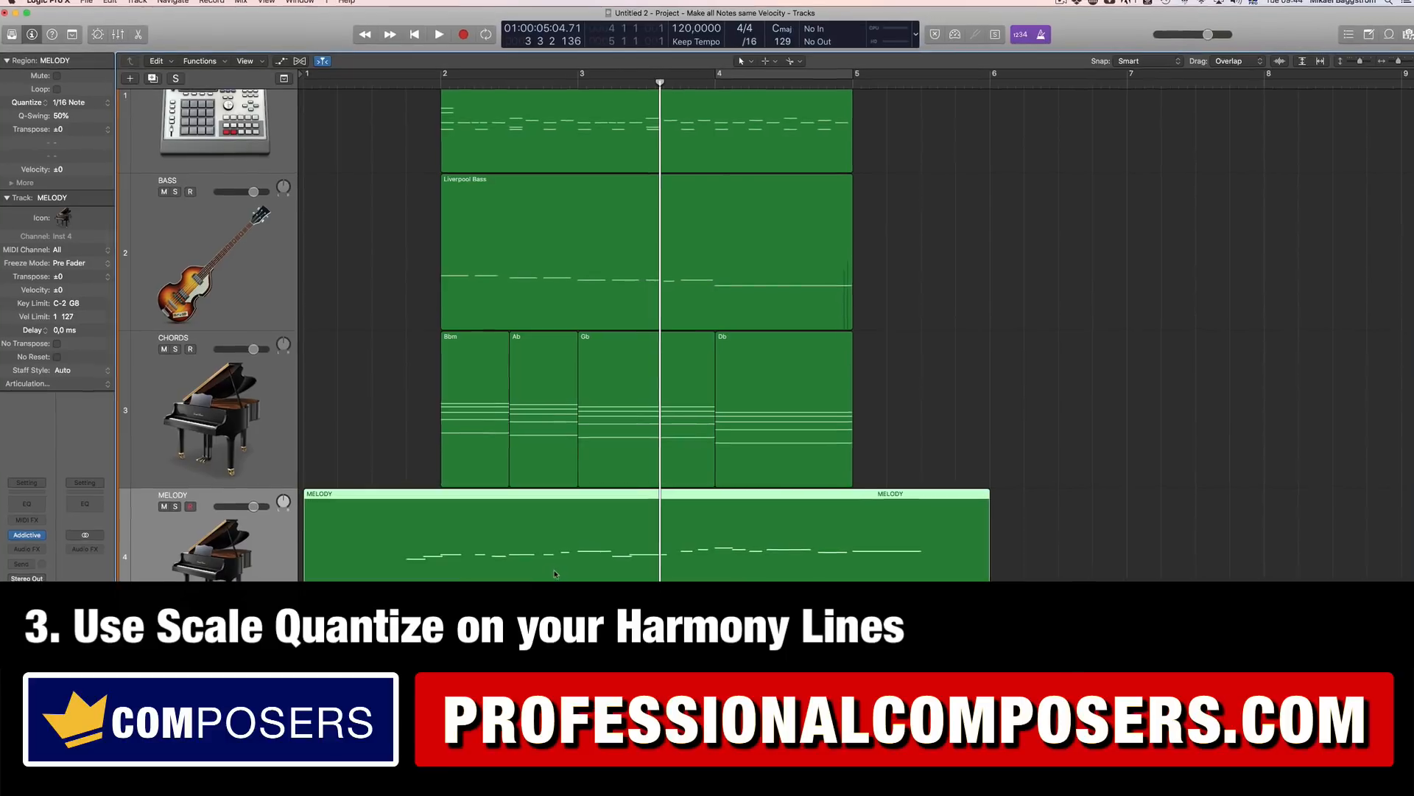
{"action": "left_click", "coordinate": [414, 89]}
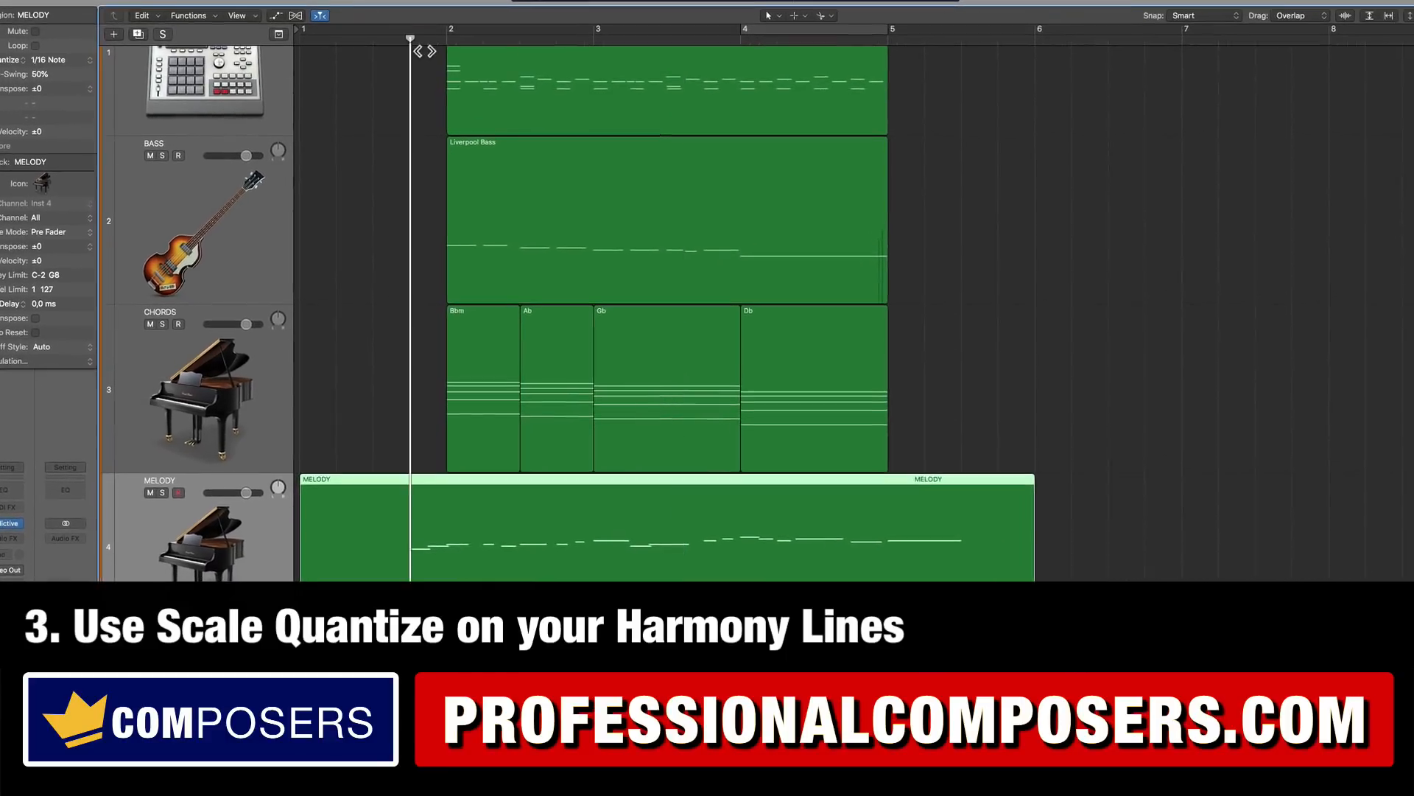
{"action": "left_click_drag", "start_coordinate": [424, 51], "coordinate": [414, 50]}
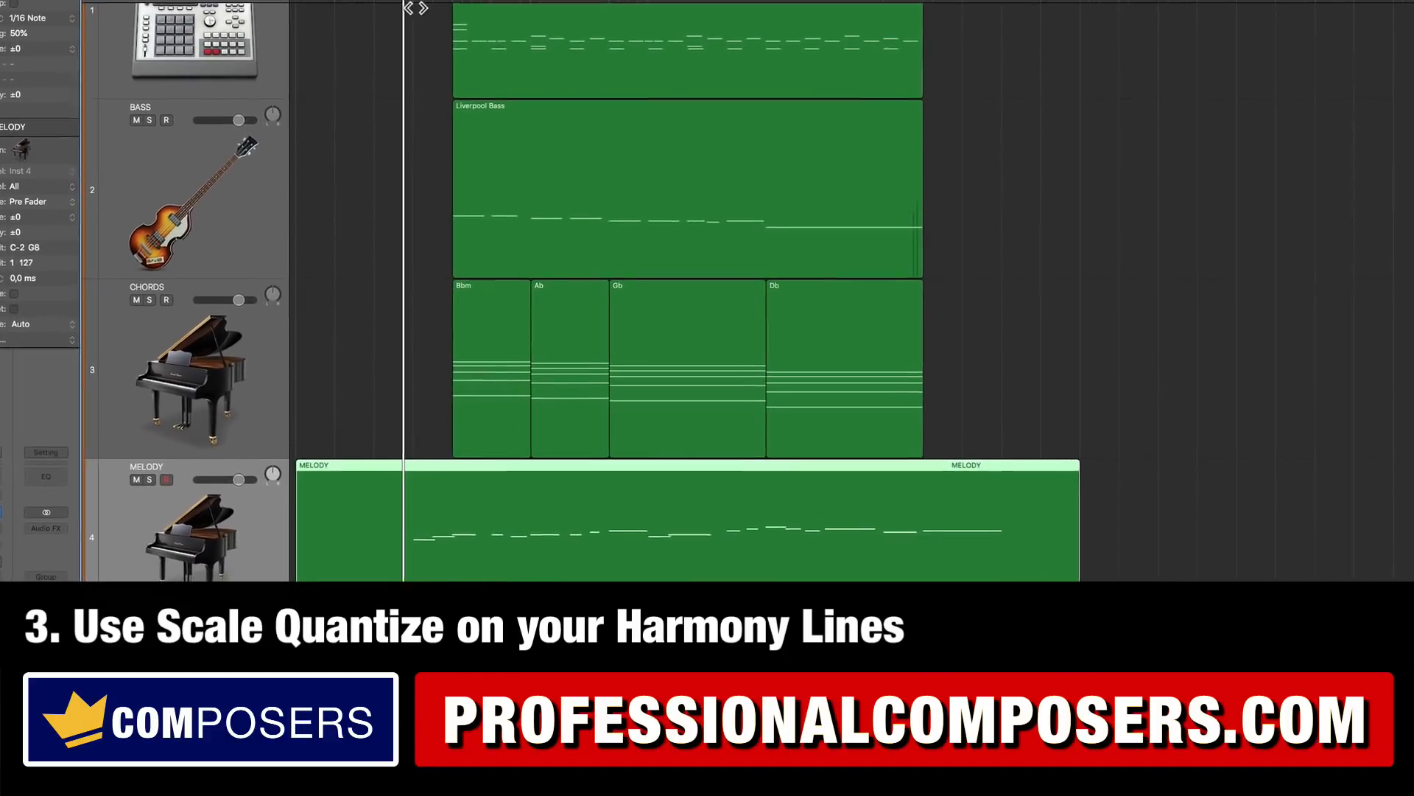
{"action": "key", "text": "space"}
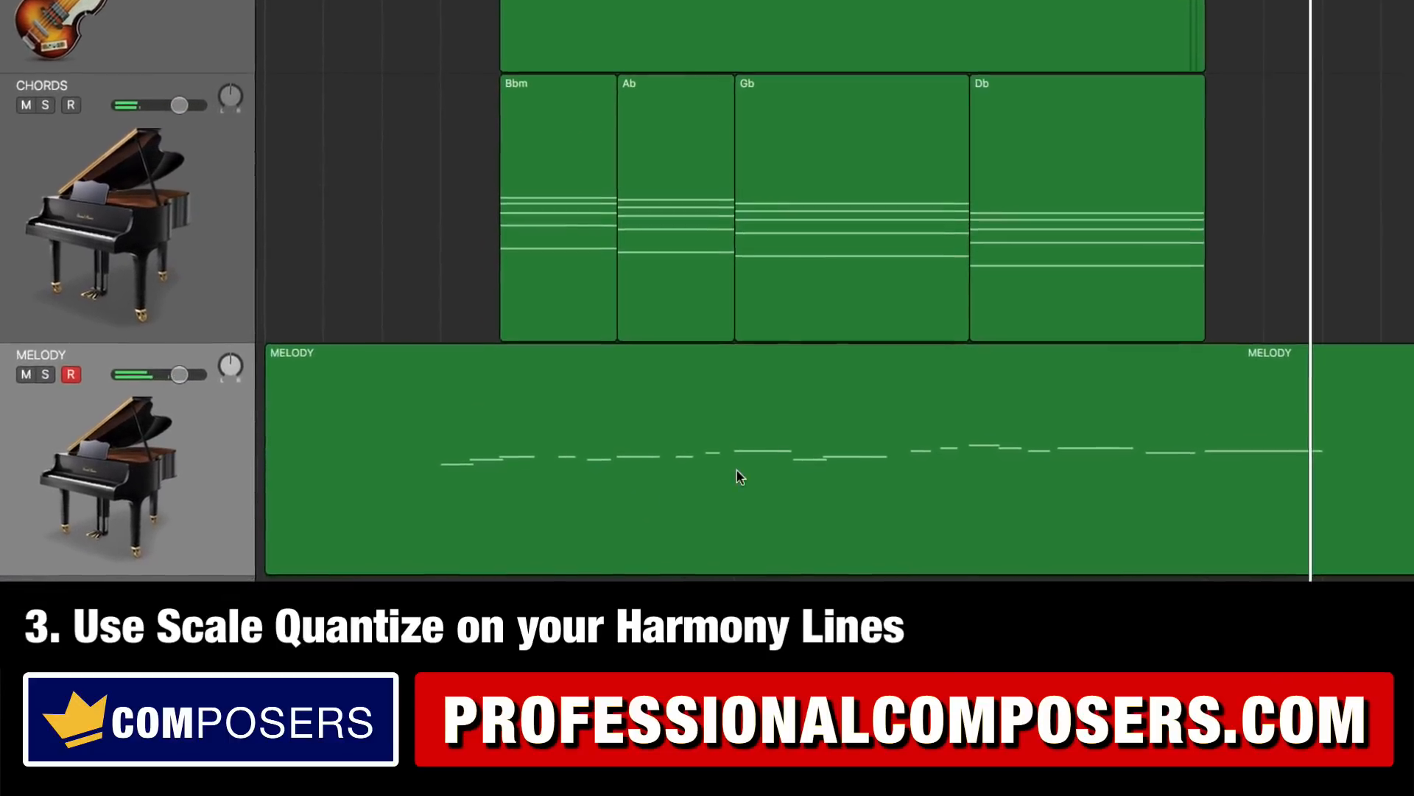
Step: Copy the MELODY region onto the HARMONY track and open the copy in the Piano Roll with all its notes selected
{"action": "left_click", "coordinate": [723, 485]}
{"action": "left_click_drag", "start_coordinate": [742, 474], "coordinate": [719, 674]}
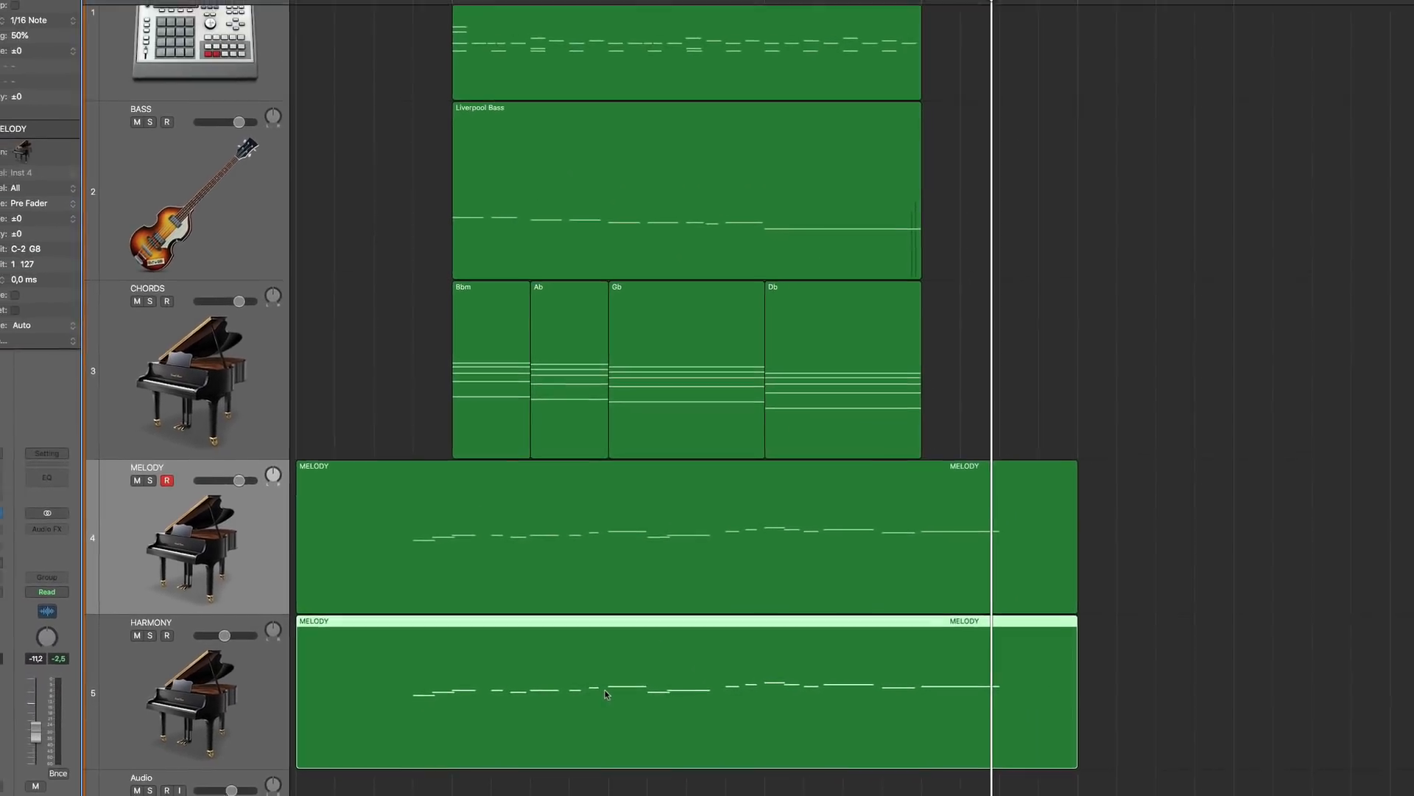
{"action": "double_click", "coordinate": [630, 697]}
{"action": "key", "text": "super+a"}
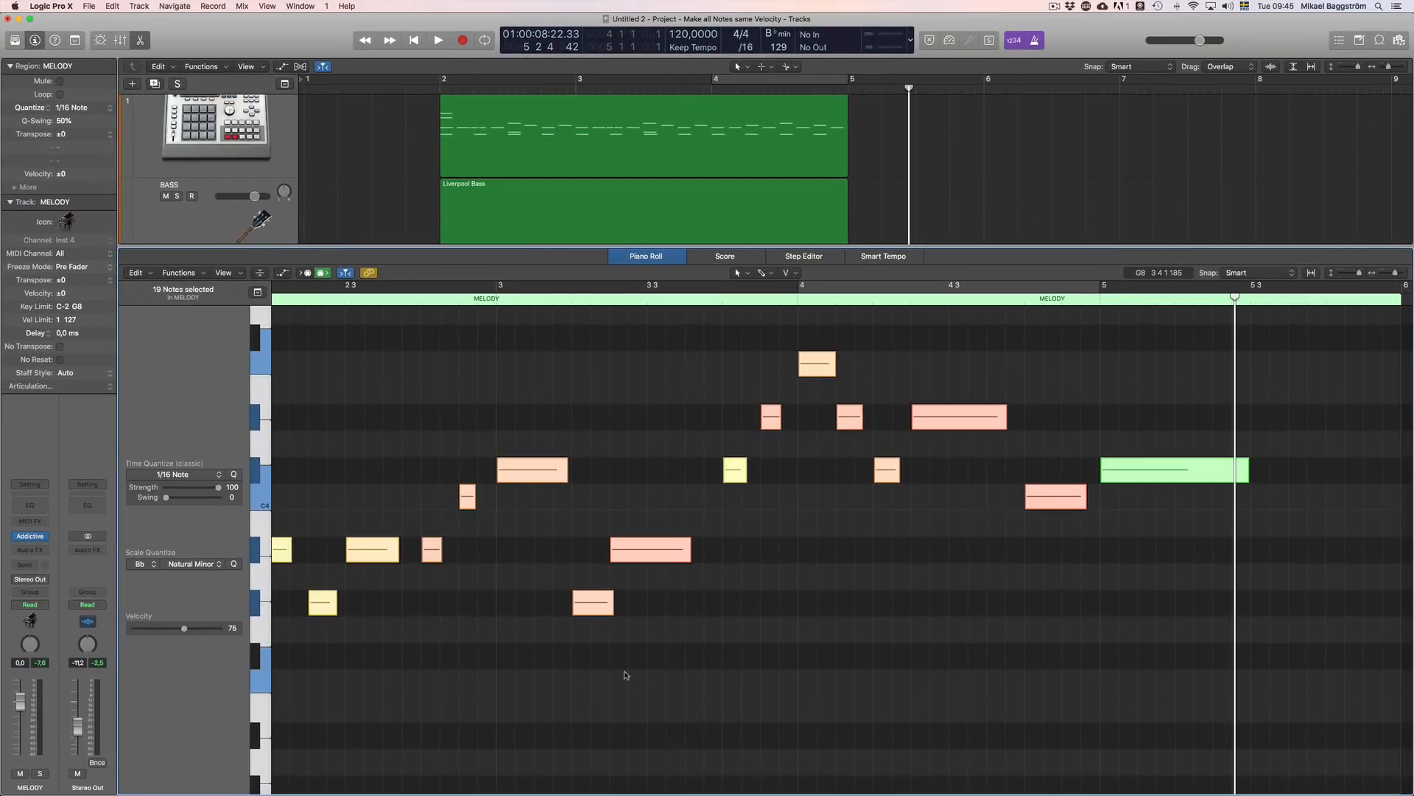
Step: Transpose all selected notes of the copied harmony region up by three semitones
{"action": "scroll", "coordinate": [606, 674], "scroll_direction": "left", "scroll_amount": 4}
{"action": "scroll", "coordinate": [606, 674], "scroll_direction": "up", "scroll_amount": 1}
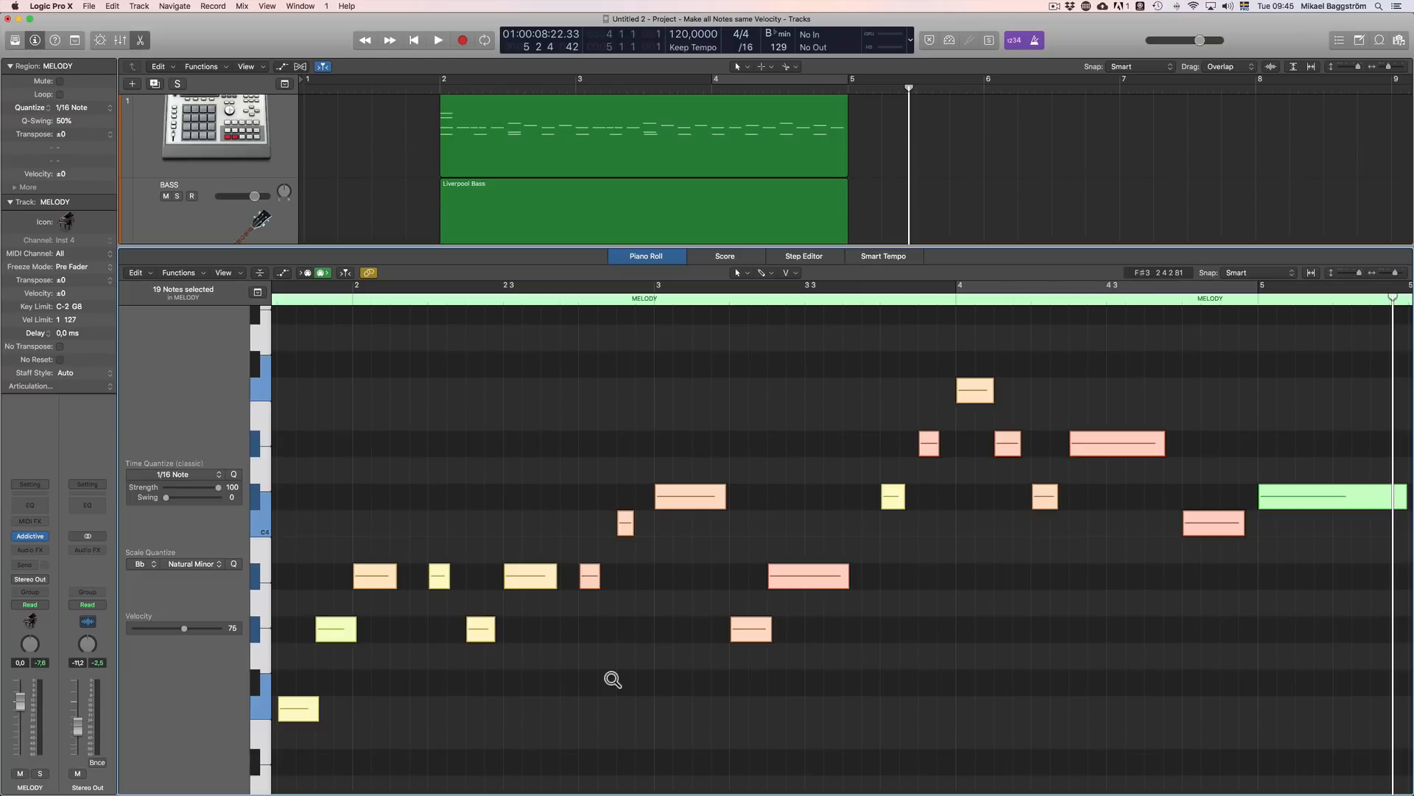
{"action": "scroll", "coordinate": [613, 678], "scroll_direction": "down", "scroll_amount": 3}
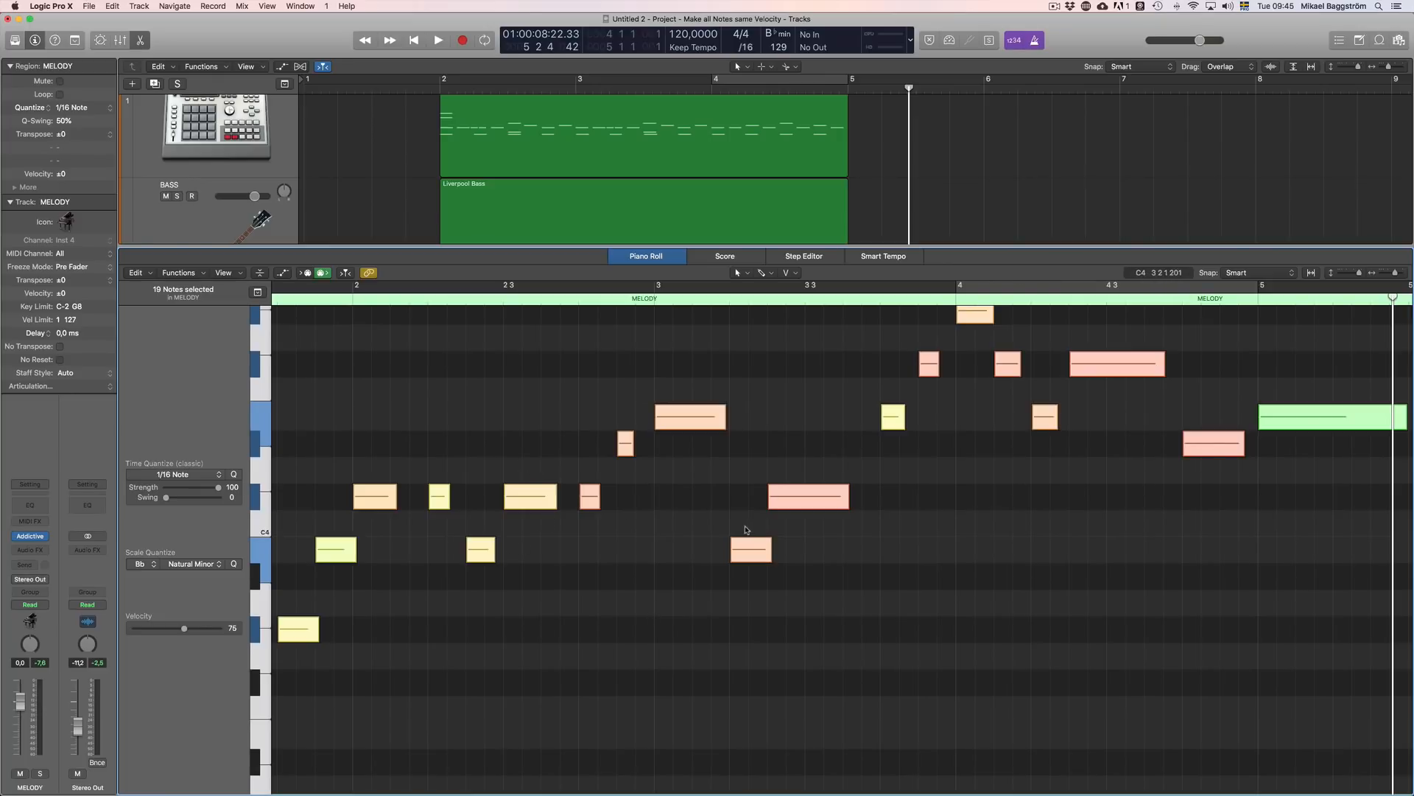
Step: Play the arrangement with the transposed harmony from just before bar 2 into bar 4, and stop playback
{"action": "scroll", "coordinate": [600, 577], "scroll_direction": "up", "scroll_amount": 2}
{"action": "left_click", "coordinate": [433, 97]}
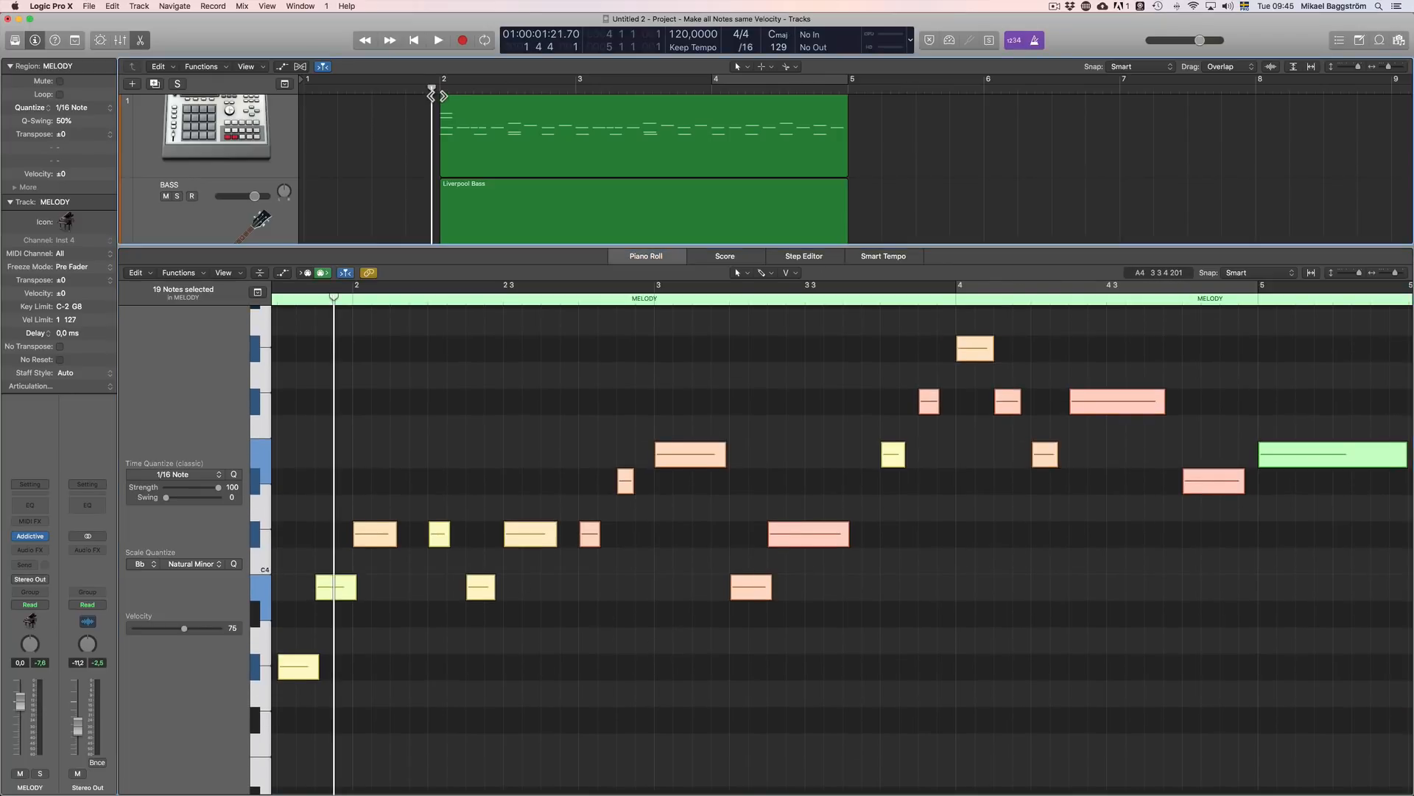
{"action": "key", "text": "space"}
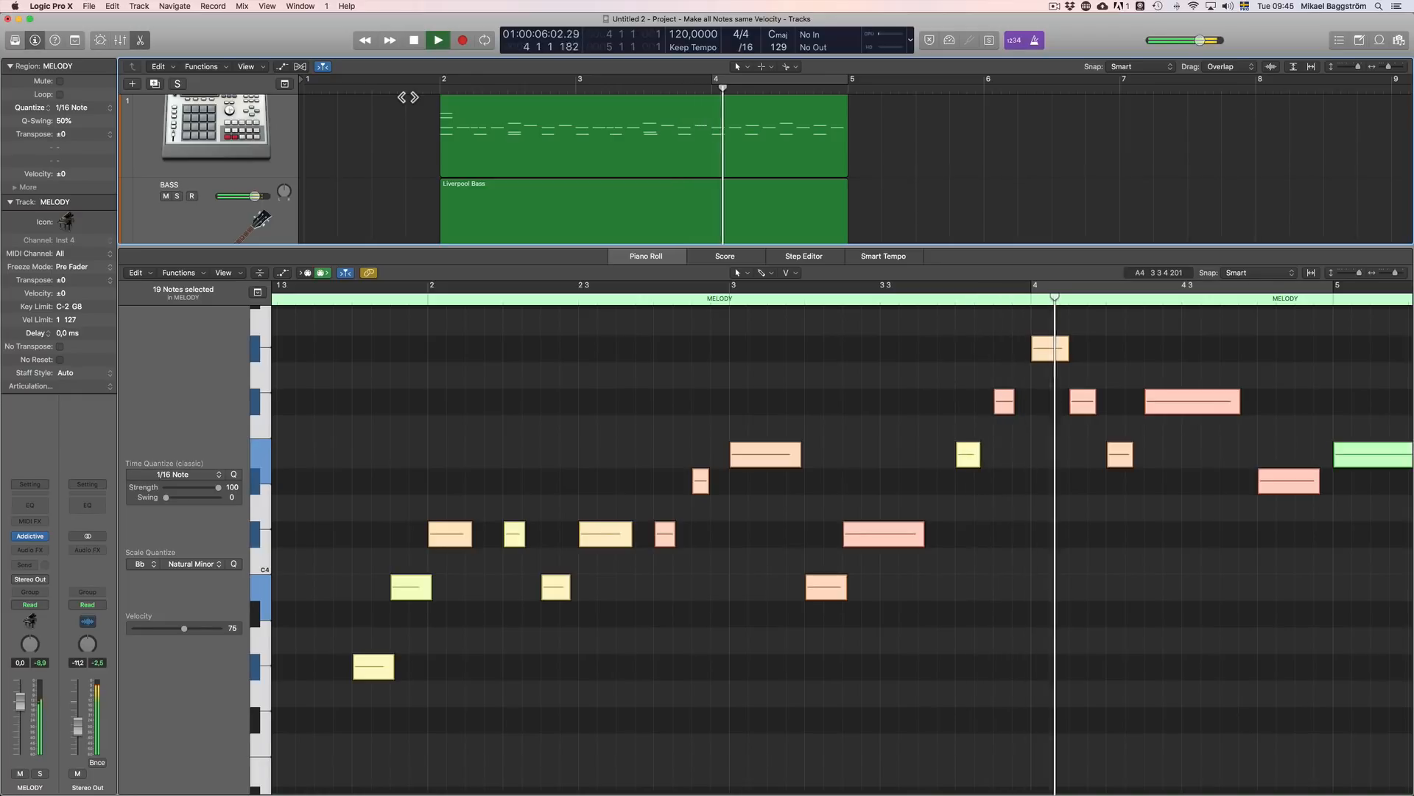
{"action": "key", "text": "space"}
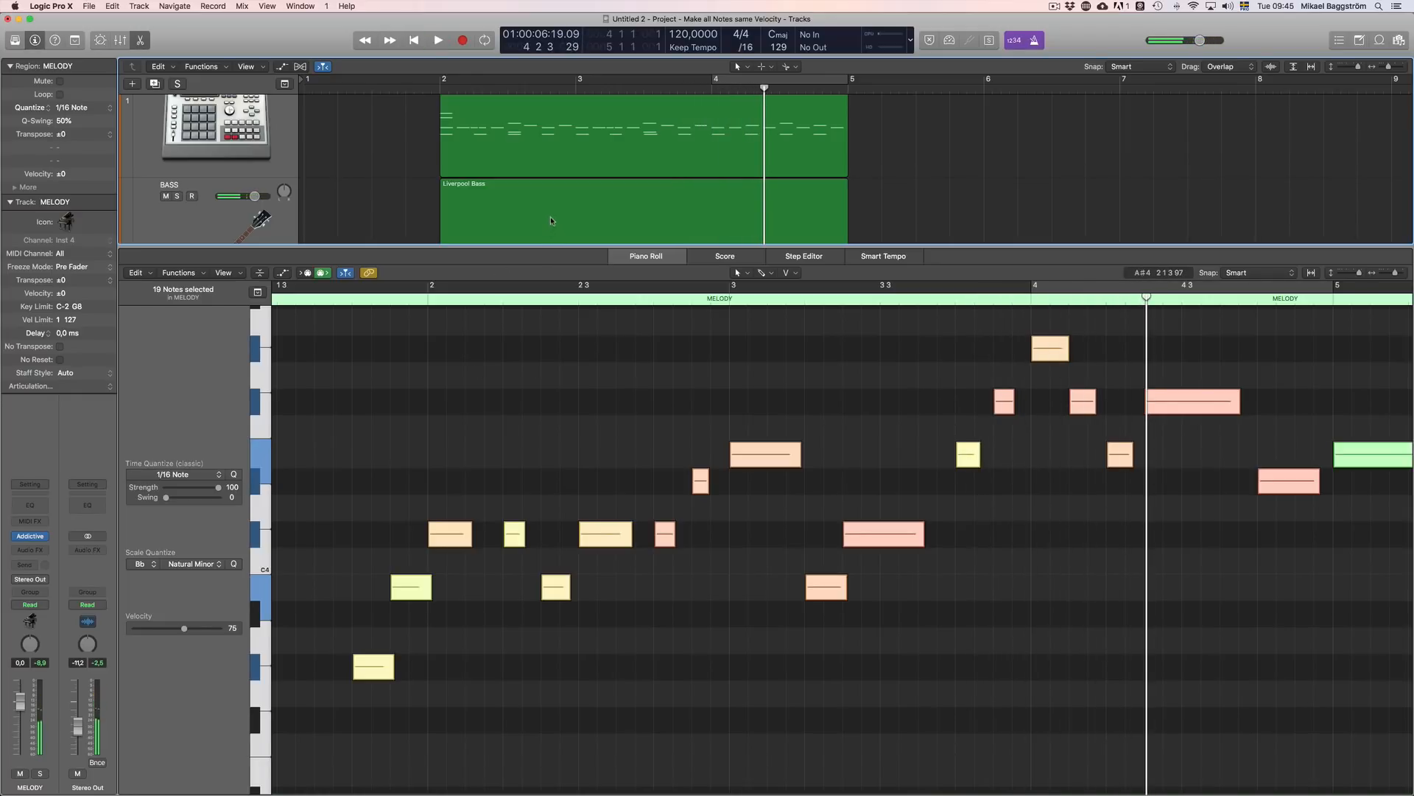
Step: Scale-quantize all selected harmony notes to Bb Natural Minor and clear the note selection
{"action": "scroll", "coordinate": [550, 216], "scroll_direction": "down", "scroll_amount": 2}
{"action": "scroll", "coordinate": [549, 220], "scroll_direction": "down", "scroll_amount": 1}
{"action": "left_click", "coordinate": [649, 258]}
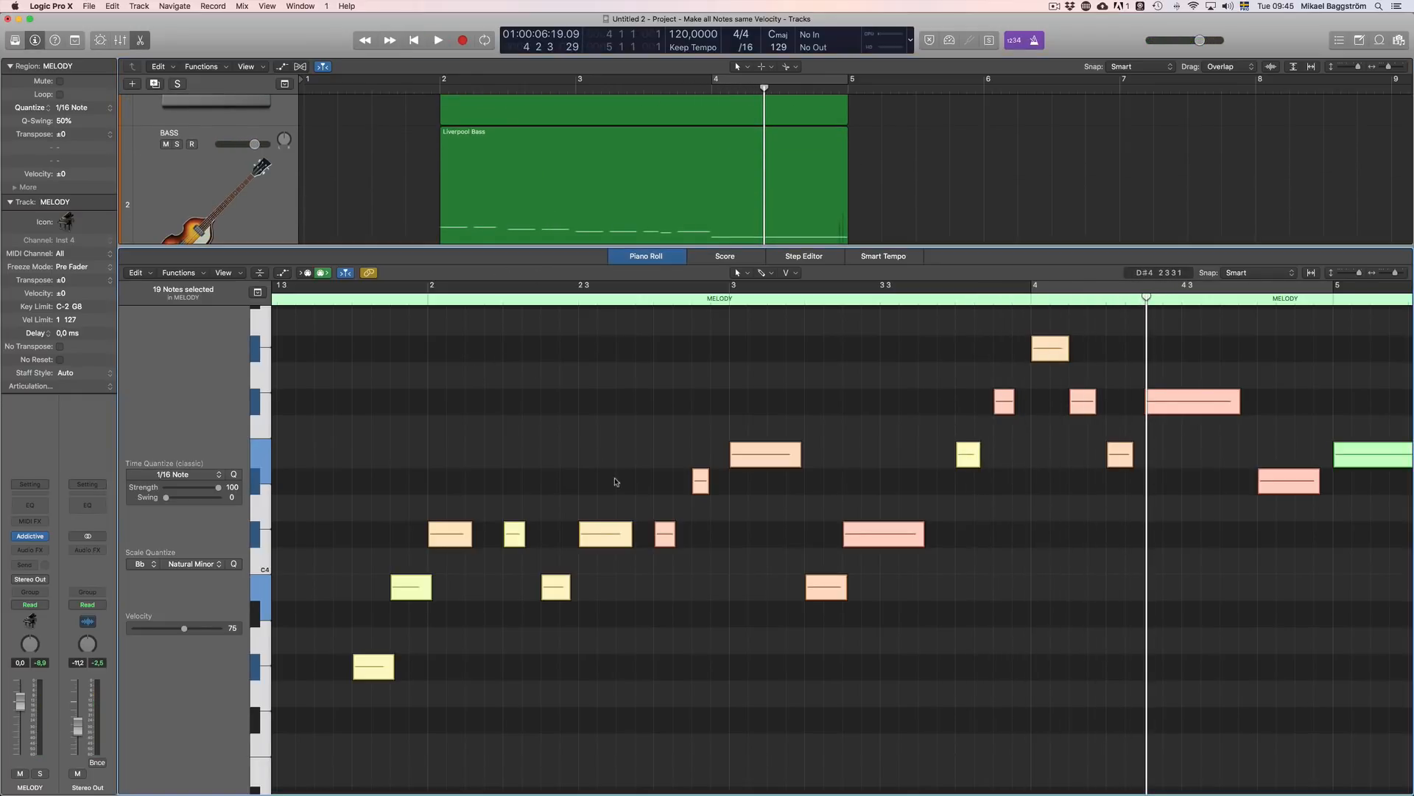
{"action": "left_click", "coordinate": [235, 564]}
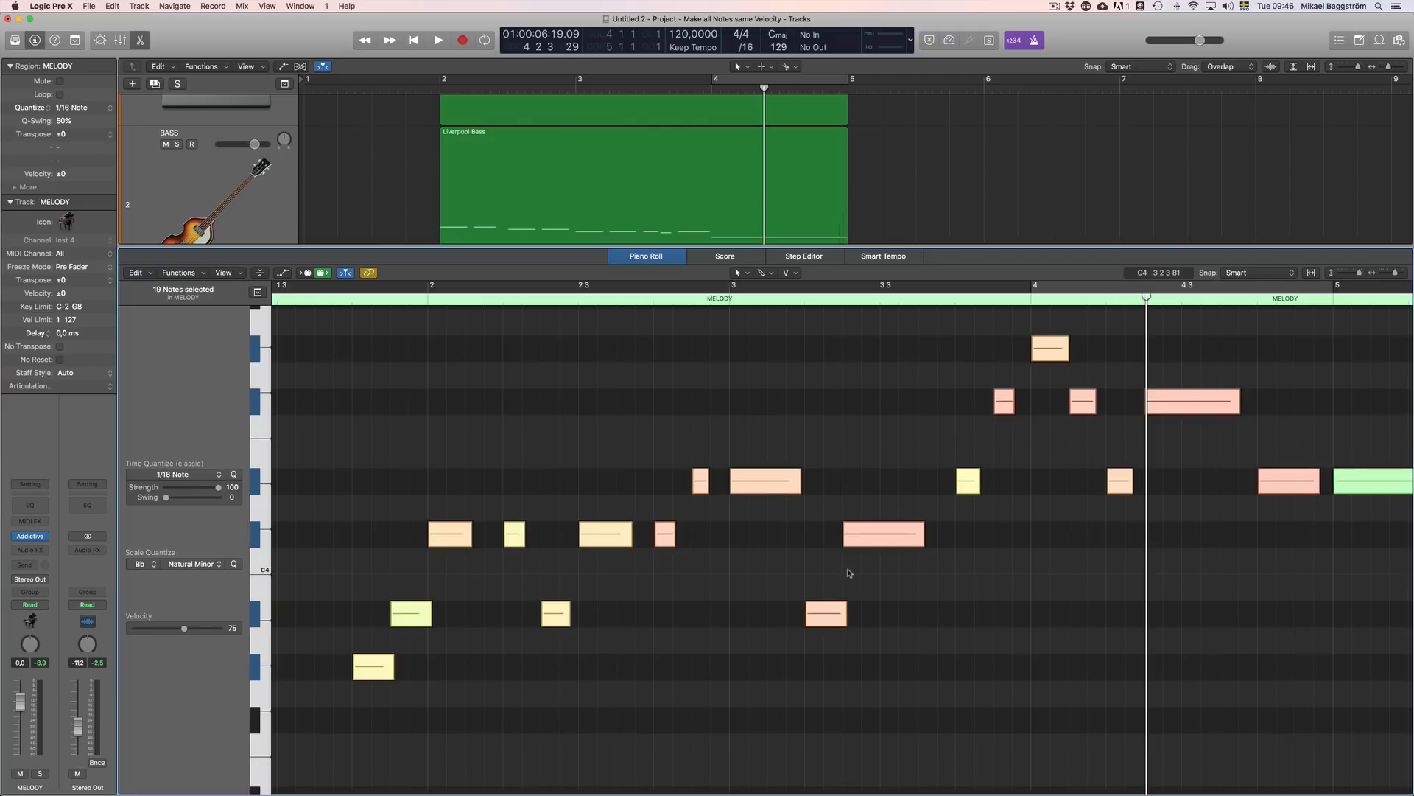
{"action": "left_click", "coordinate": [521, 420]}
Step: Play the arrangement from just before the quantized harmony's first note, stop it, and close the Piano Roll
{"action": "double_click", "coordinate": [340, 305]}
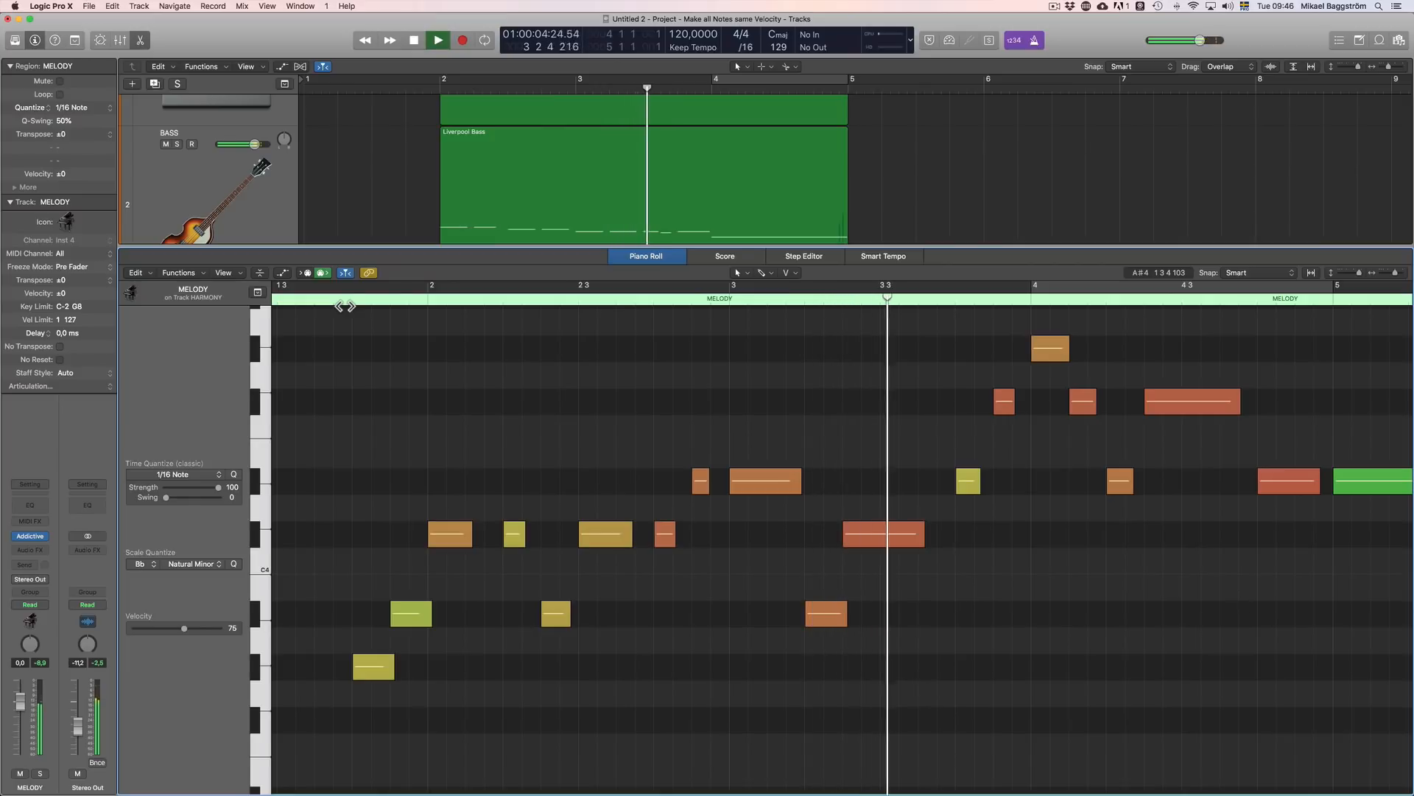
{"action": "key", "text": "space"}
{"action": "key", "text": "e"}
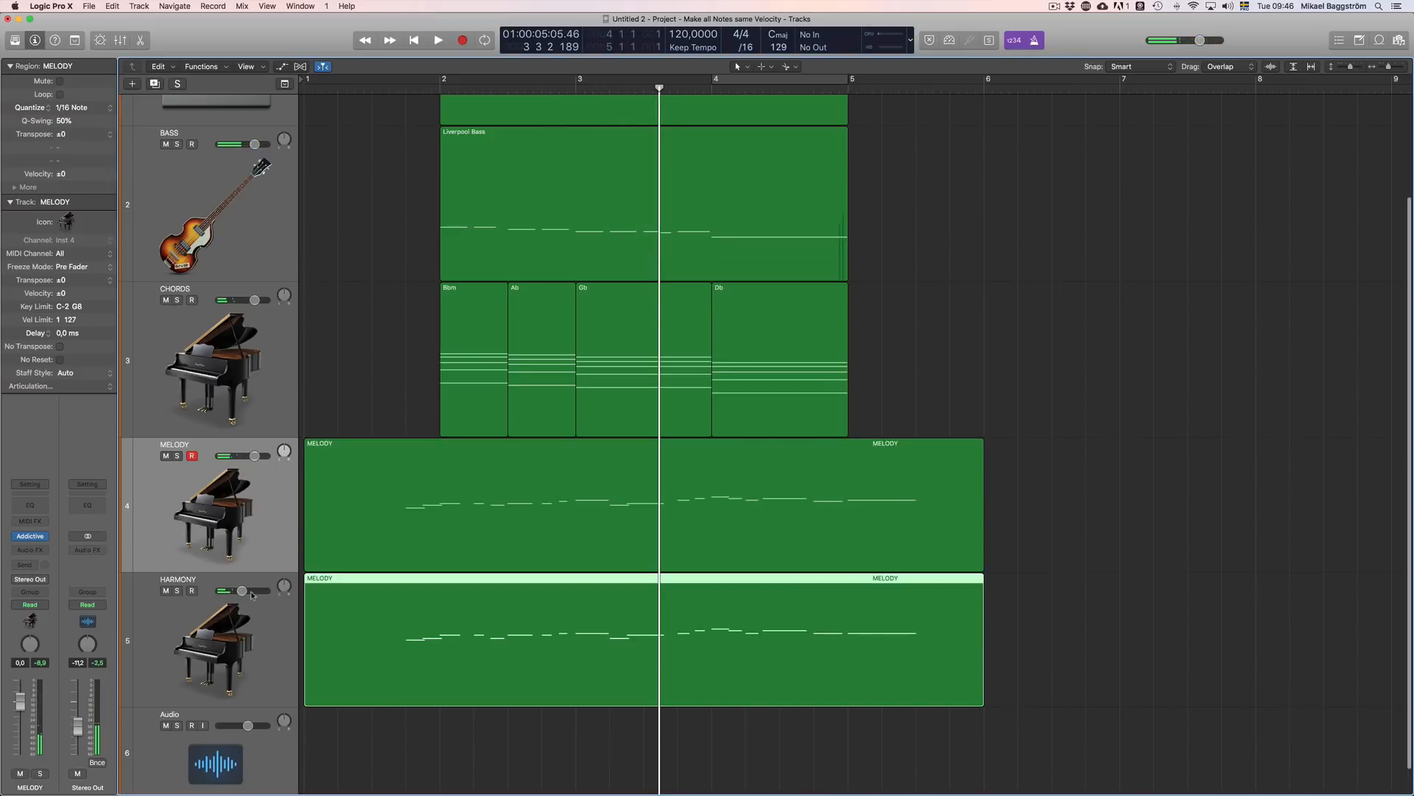
Step: Reopen the HARMONY track's region in the Piano Roll, select all its notes to examine them, and clear the selection
{"action": "double_click", "coordinate": [570, 637]}
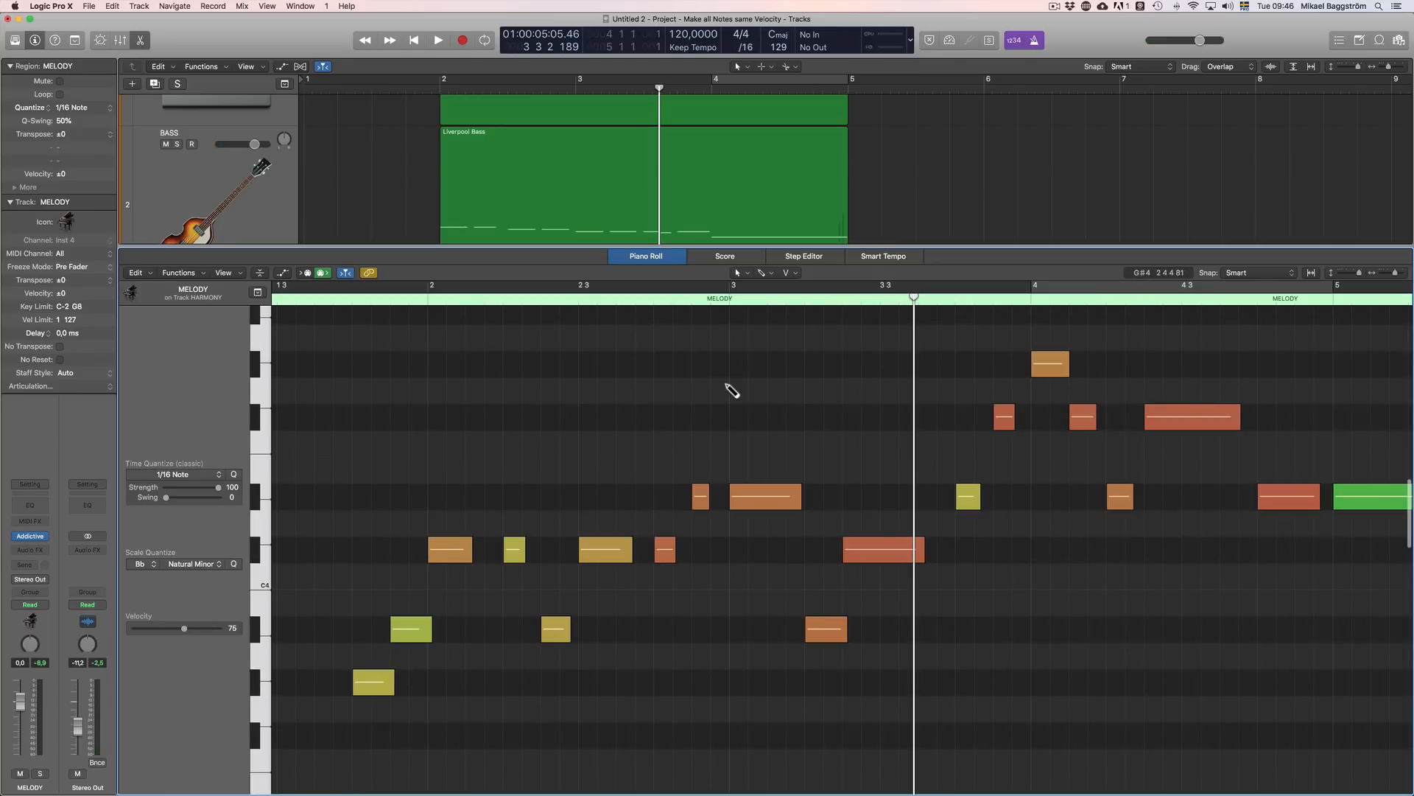
{"action": "key", "text": "super+a"}
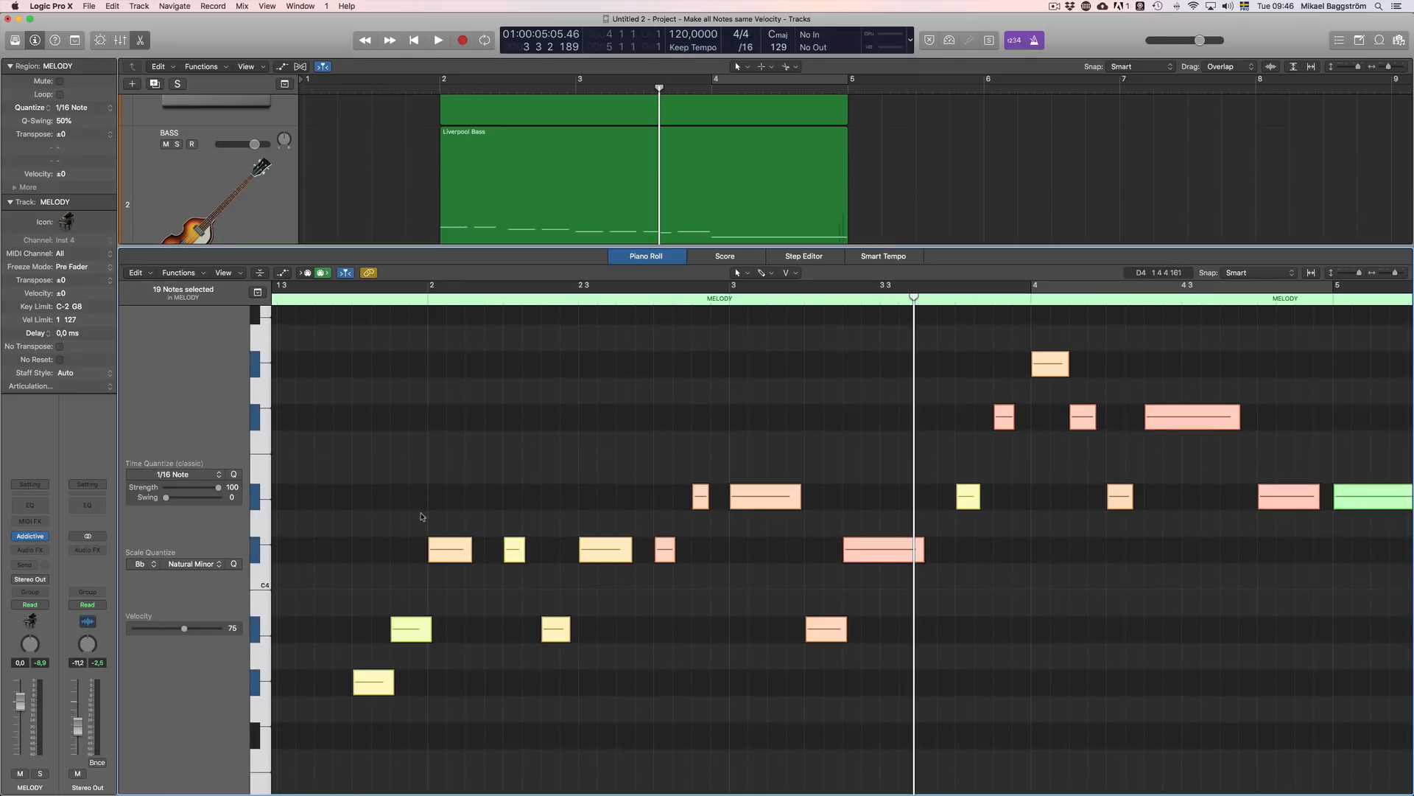
{"action": "left_click", "coordinate": [733, 642]}
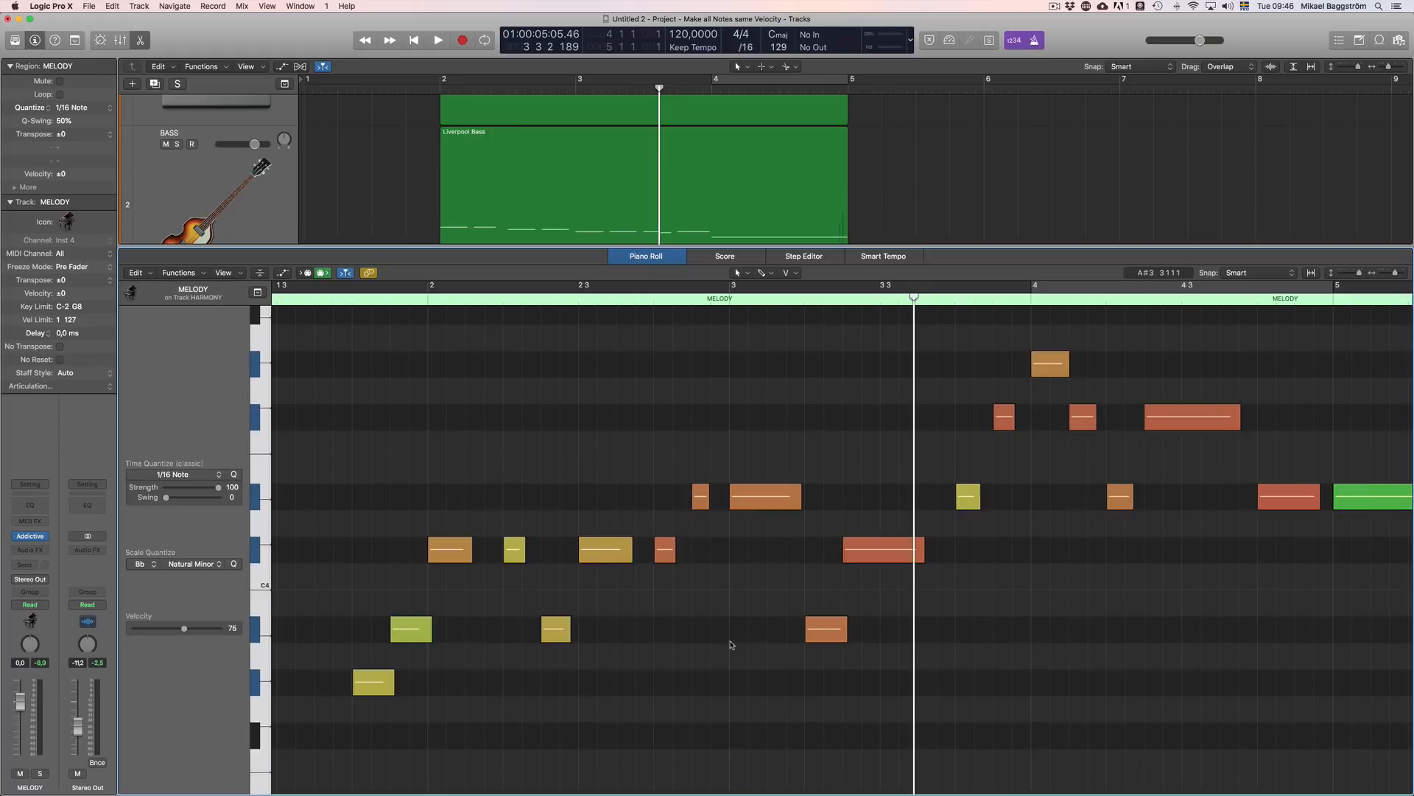
{"action": "scroll", "coordinate": [736, 626], "scroll_direction": "right", "scroll_amount": 3}
{"action": "scroll", "coordinate": [734, 624], "scroll_direction": "left", "scroll_amount": 1}
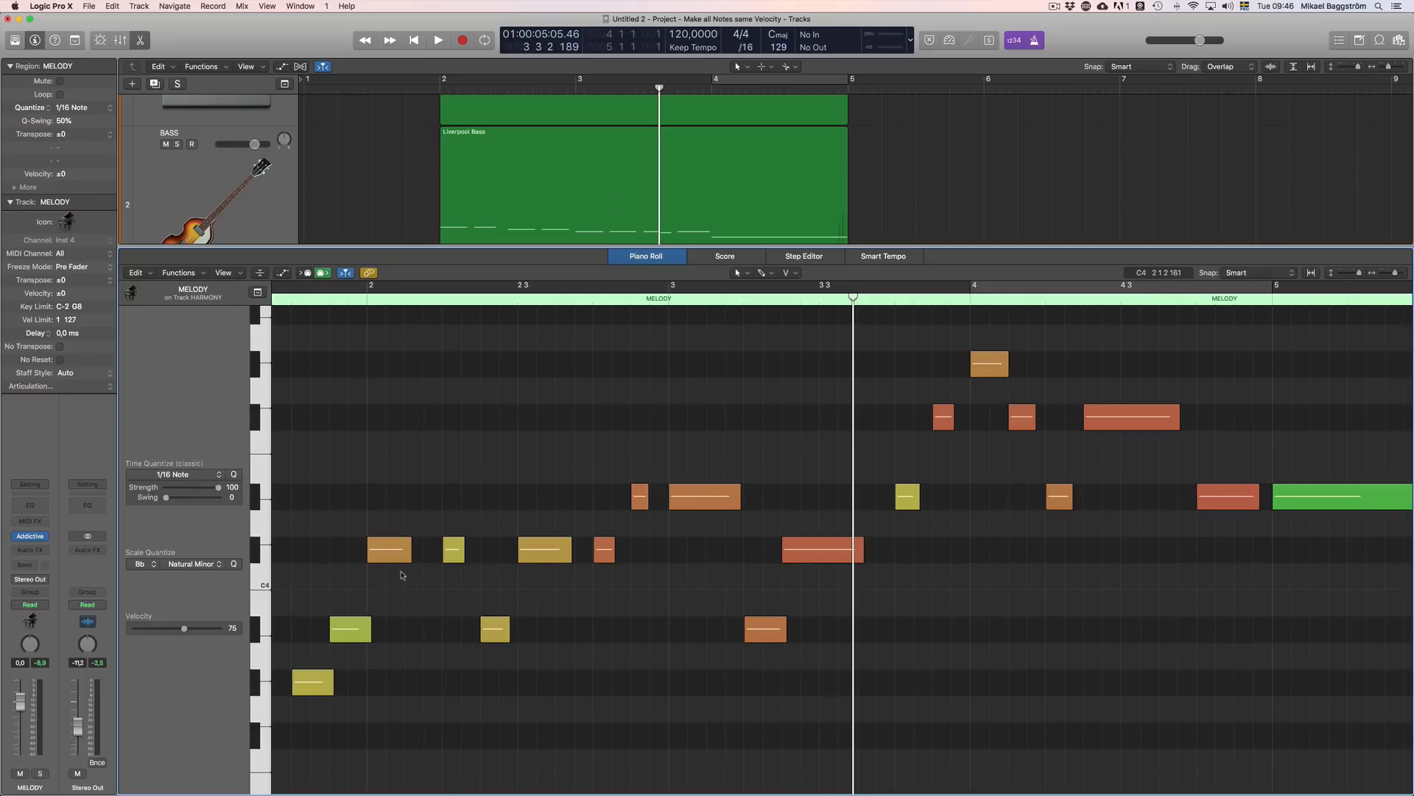
Step: Lengthen the harmony note at the start of bar 2 slightly and delete the two notes before it
{"action": "left_click_drag", "start_coordinate": [411, 555], "coordinate": [430, 556]}
{"action": "left_click_drag", "start_coordinate": [360, 698], "coordinate": [327, 631]}
{"action": "key", "text": "Delete"}
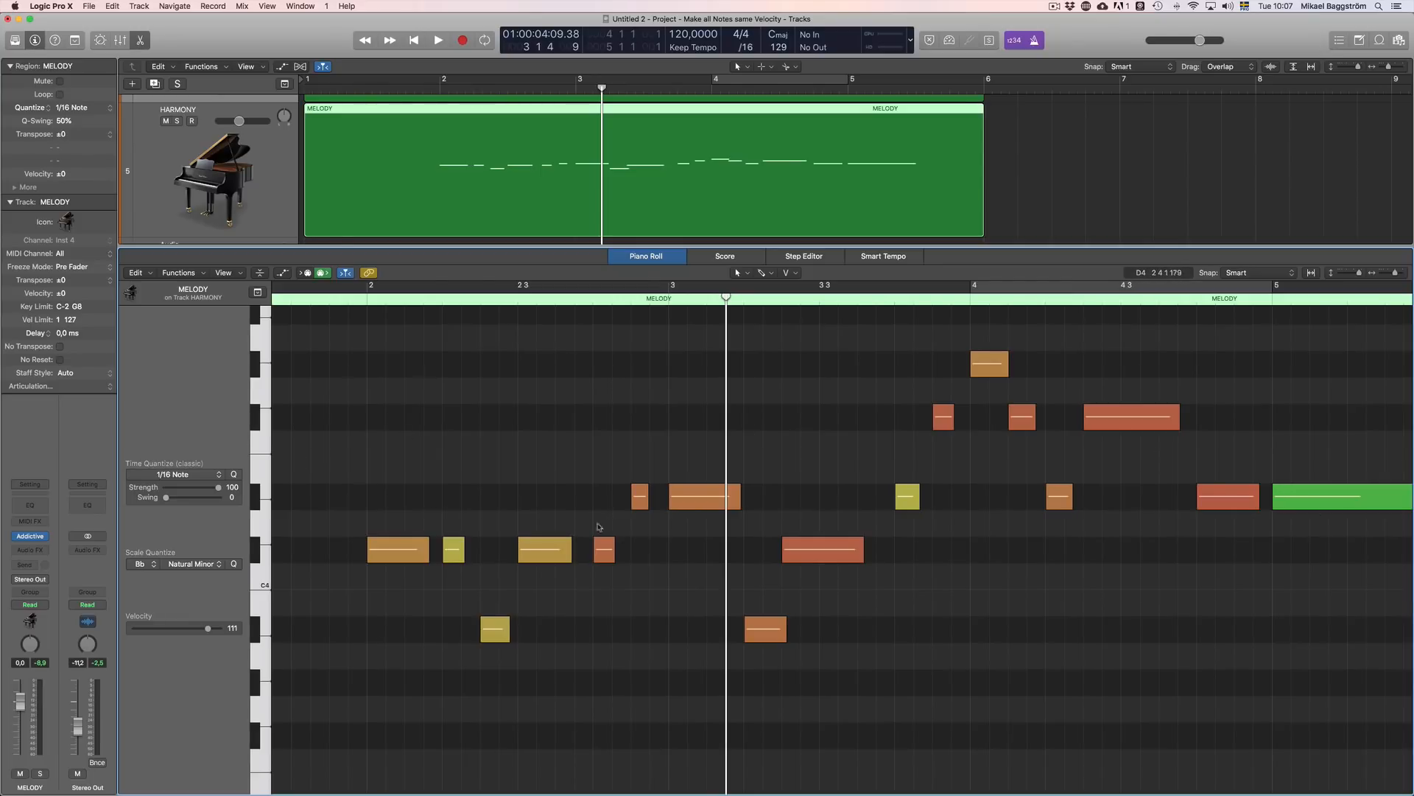
Step: Raise the harmony note on beat 3 of bar 2 by three semitones
{"action": "left_click", "coordinate": [549, 557]}
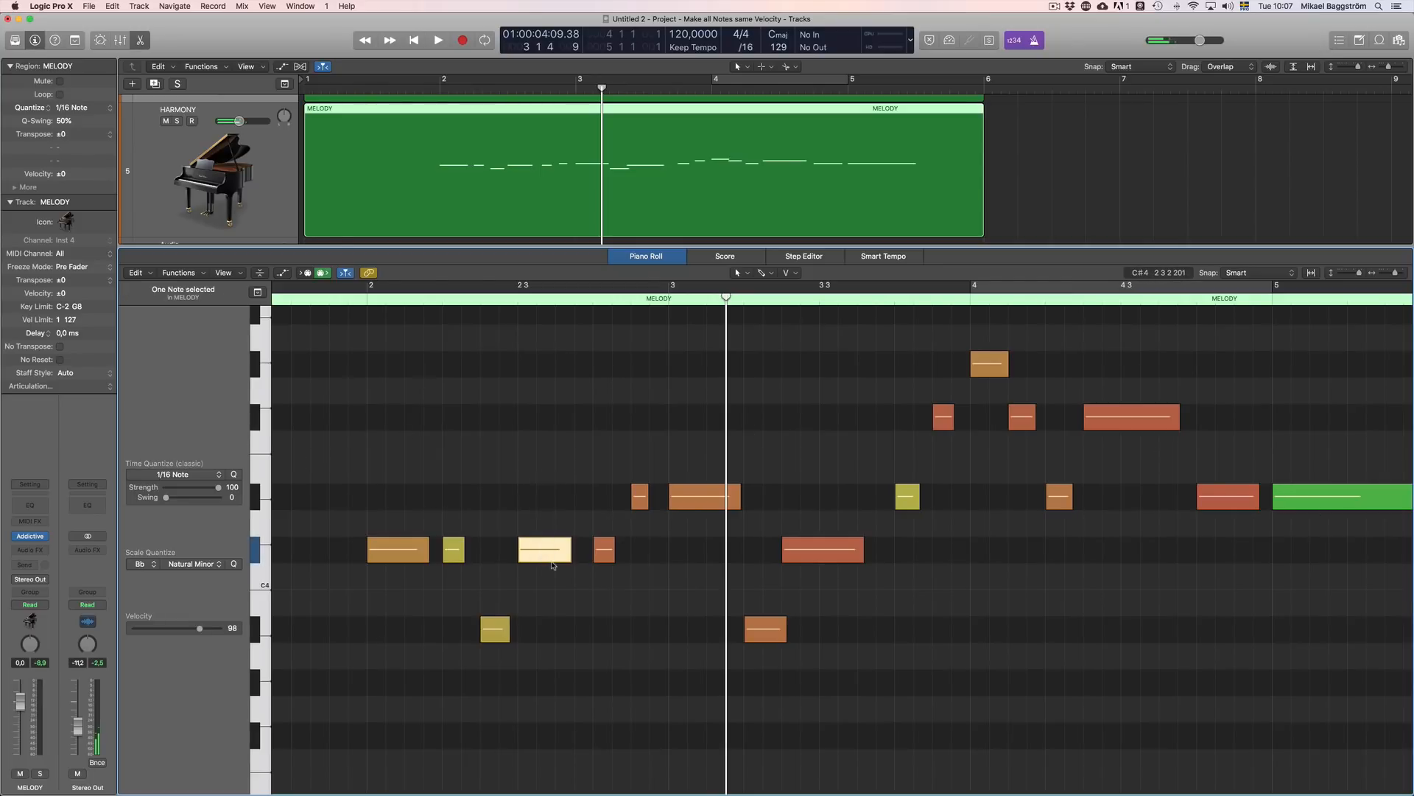
{"action": "key", "text": "alt+Up"}
{"action": "key", "text": "alt+Up"}
{"action": "key", "text": "alt+Up"}
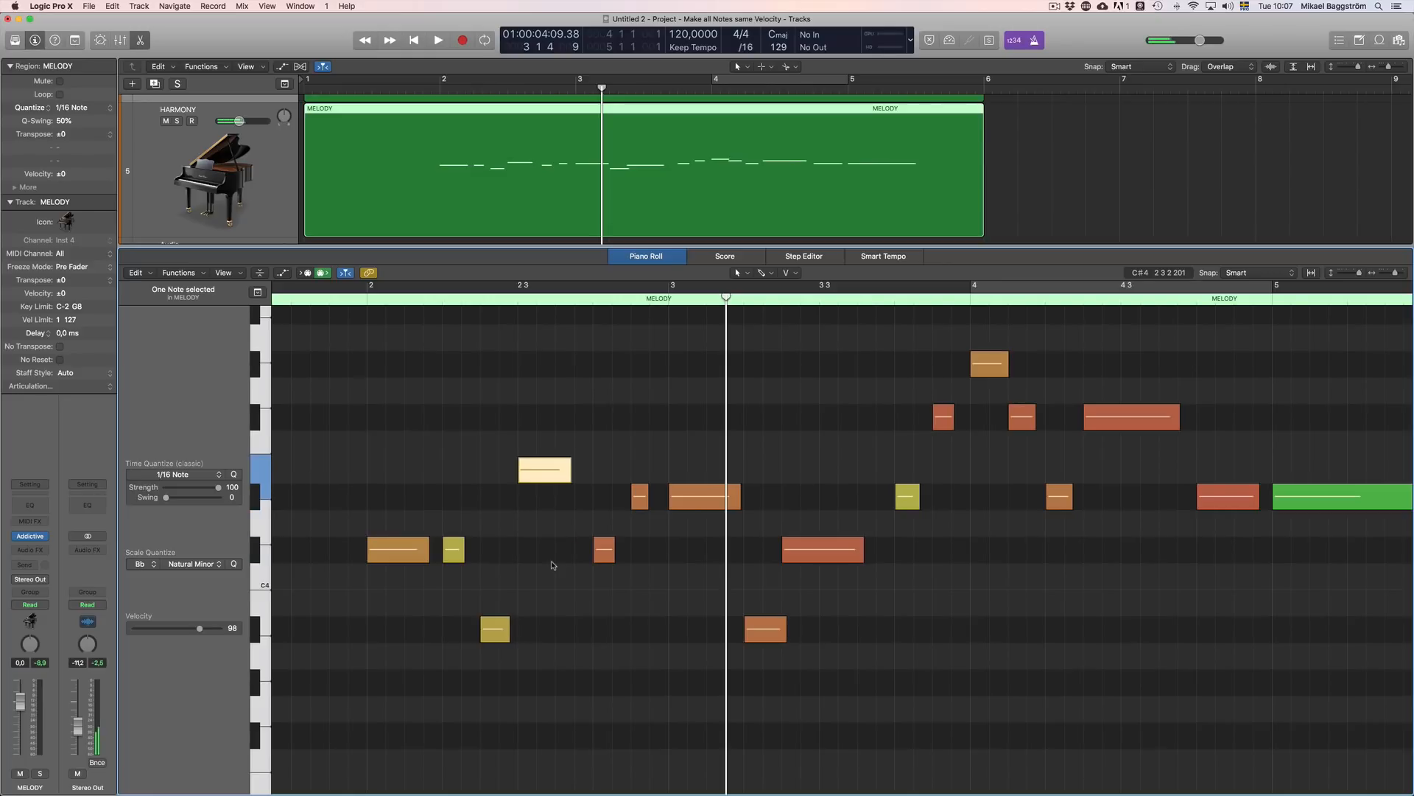
Step: Raise the harmony note on beat 2 of bar 3 and the longer note directly following it by two semitones each
{"action": "left_click", "coordinate": [836, 551]}
{"action": "key", "text": "alt+Up"}
{"action": "key", "text": "alt+Up"}
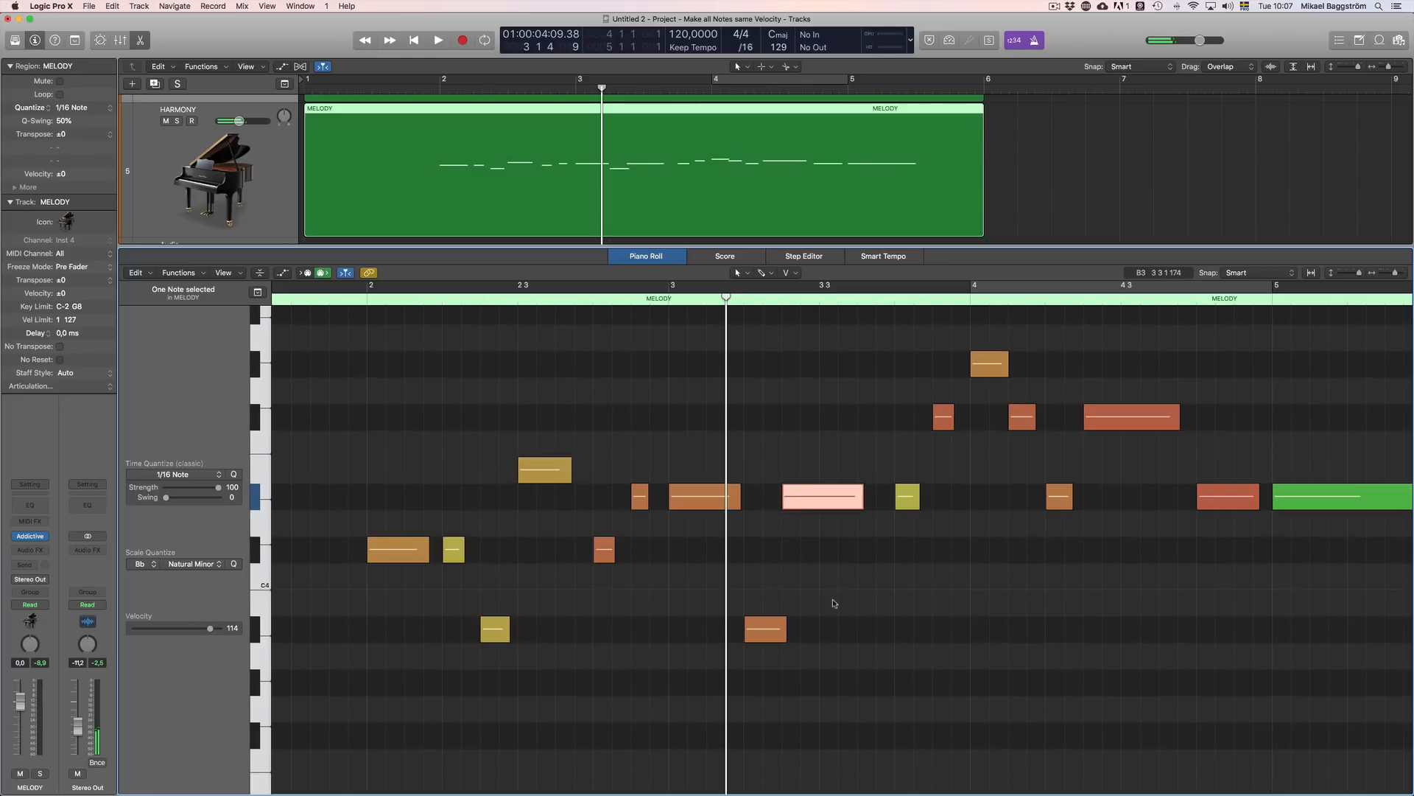
{"action": "left_click", "coordinate": [767, 628]}
{"action": "key", "text": "alt+Up"}
{"action": "key", "text": "alt+Up"}
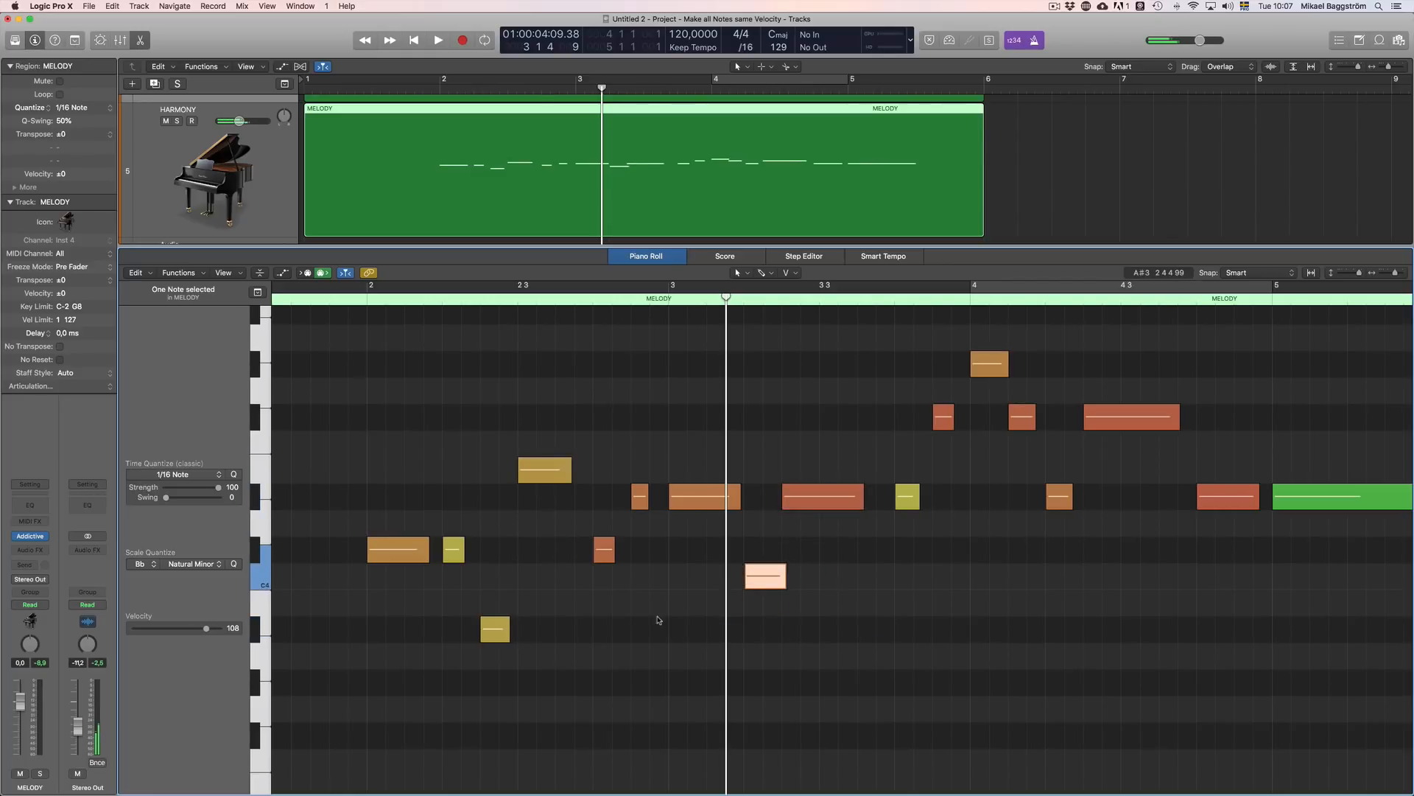
Step: Lower the harmony note at the start of bar 4 by four semitones and clear the selection
{"action": "left_click", "coordinate": [981, 365]}
{"action": "key", "text": "alt+Down"}
{"action": "key", "text": "alt+Down"}
{"action": "key", "text": "alt+Down"}
{"action": "key", "text": "alt+Down"}
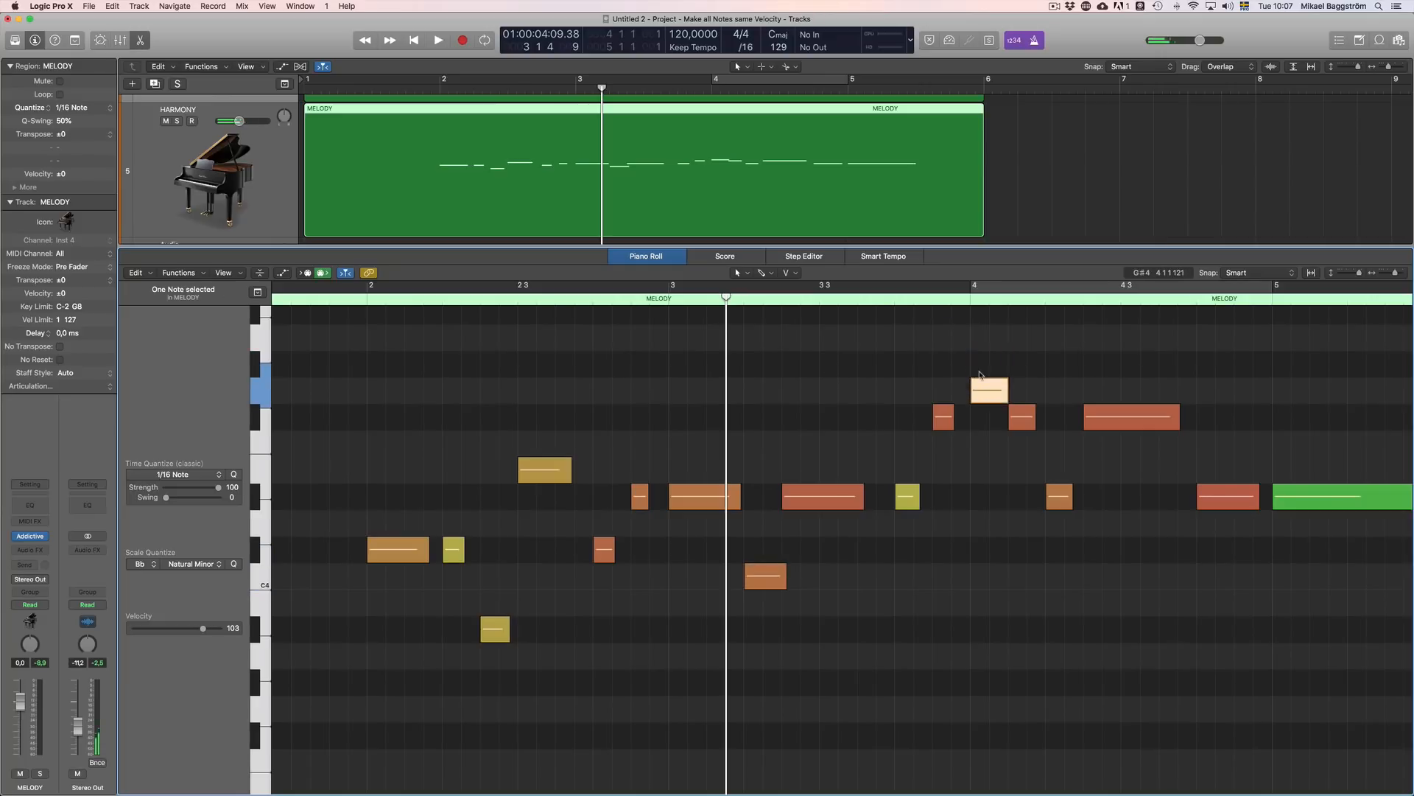
{"action": "left_click", "coordinate": [1007, 554]}
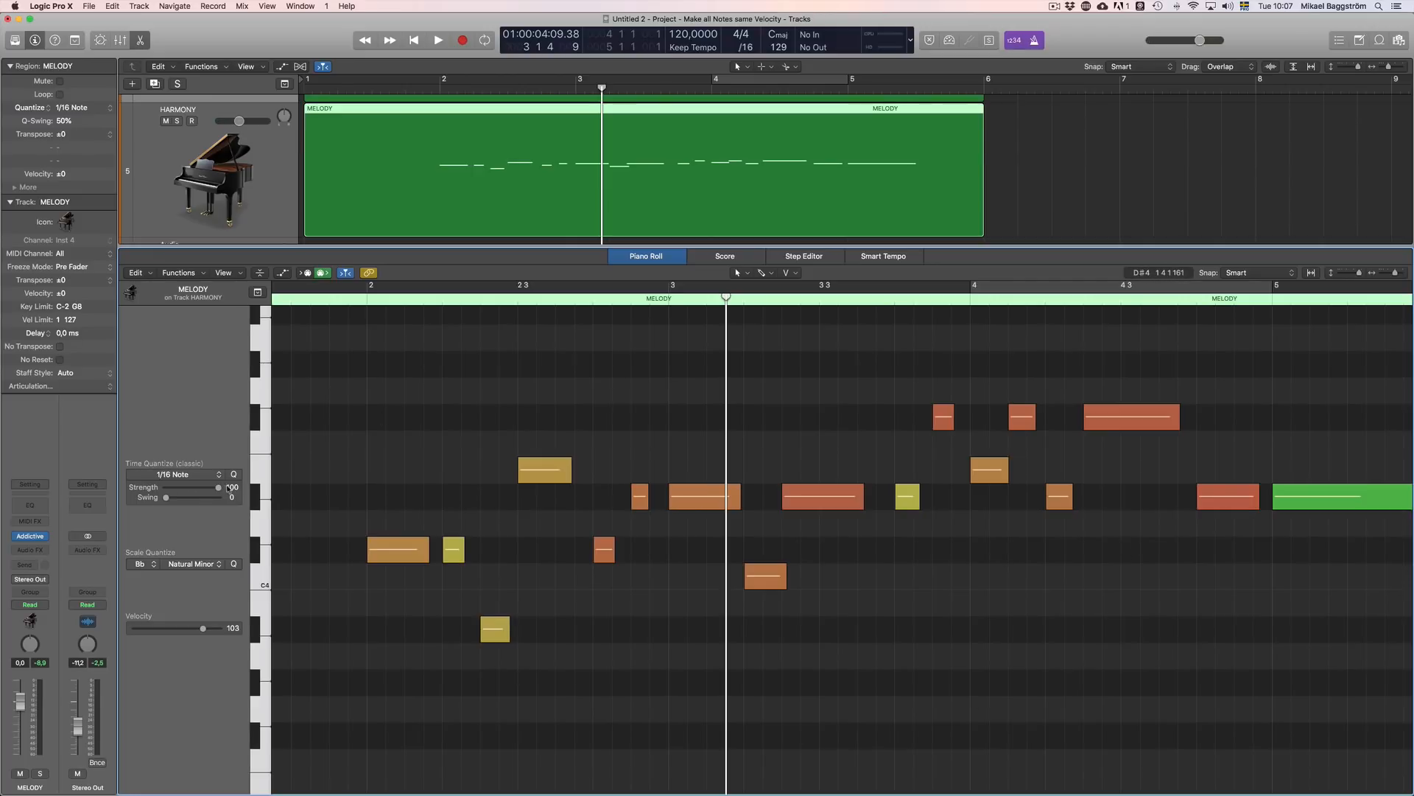
Step: Place the playhead just before bar 2, scale-quantize all edited harmony notes to Bb Natural Minor, and clear the selection
{"action": "left_click", "coordinate": [349, 302]}
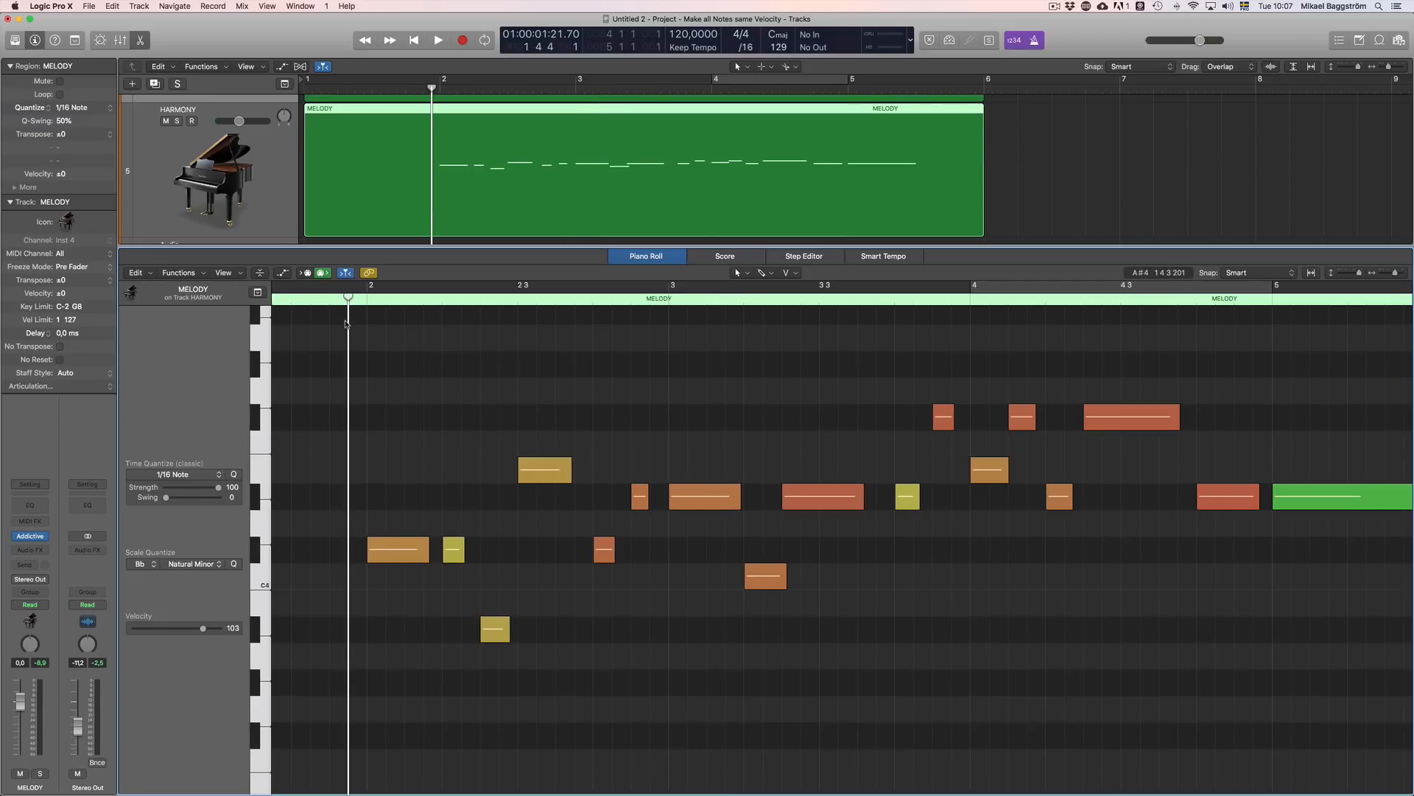
{"action": "key", "text": "super+a"}
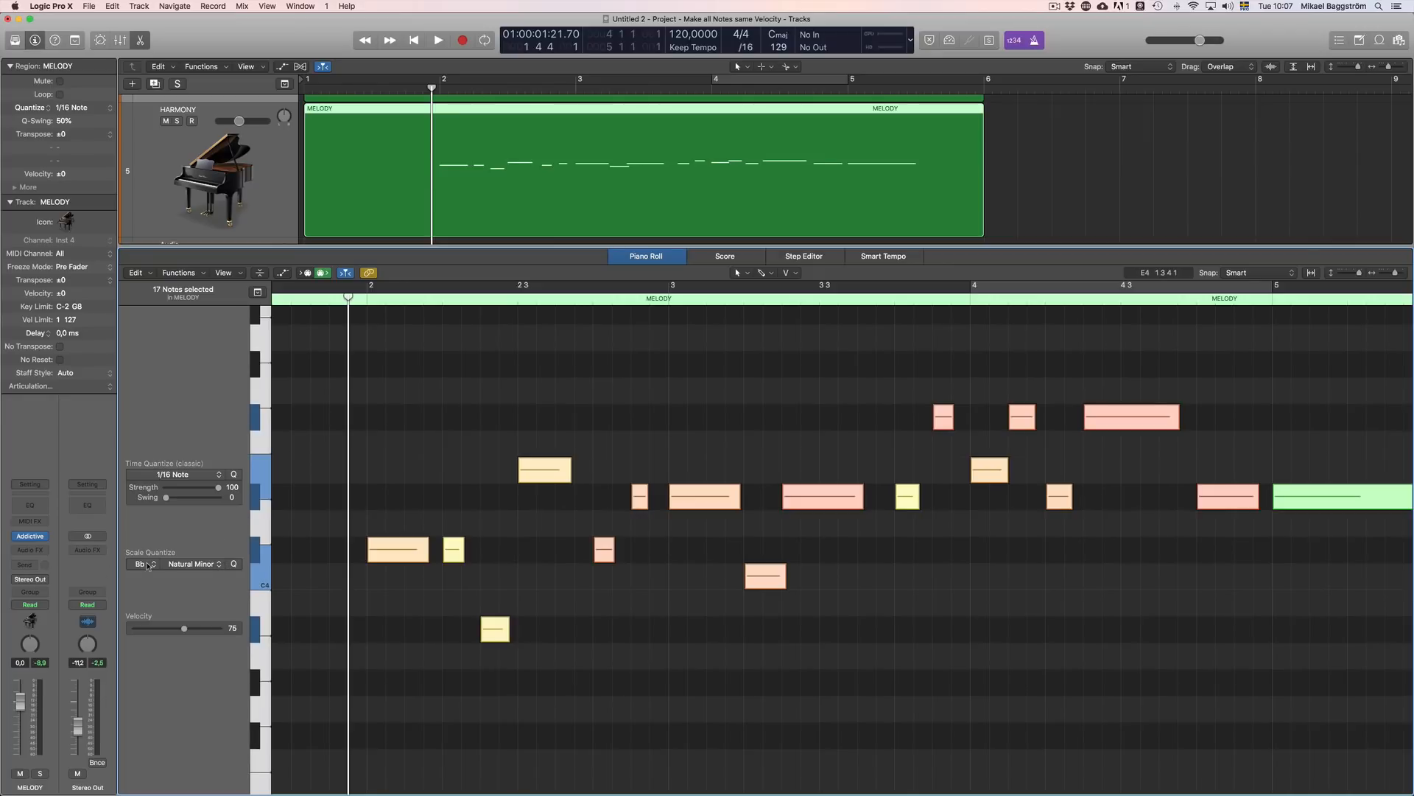
{"action": "left_click", "coordinate": [234, 564]}
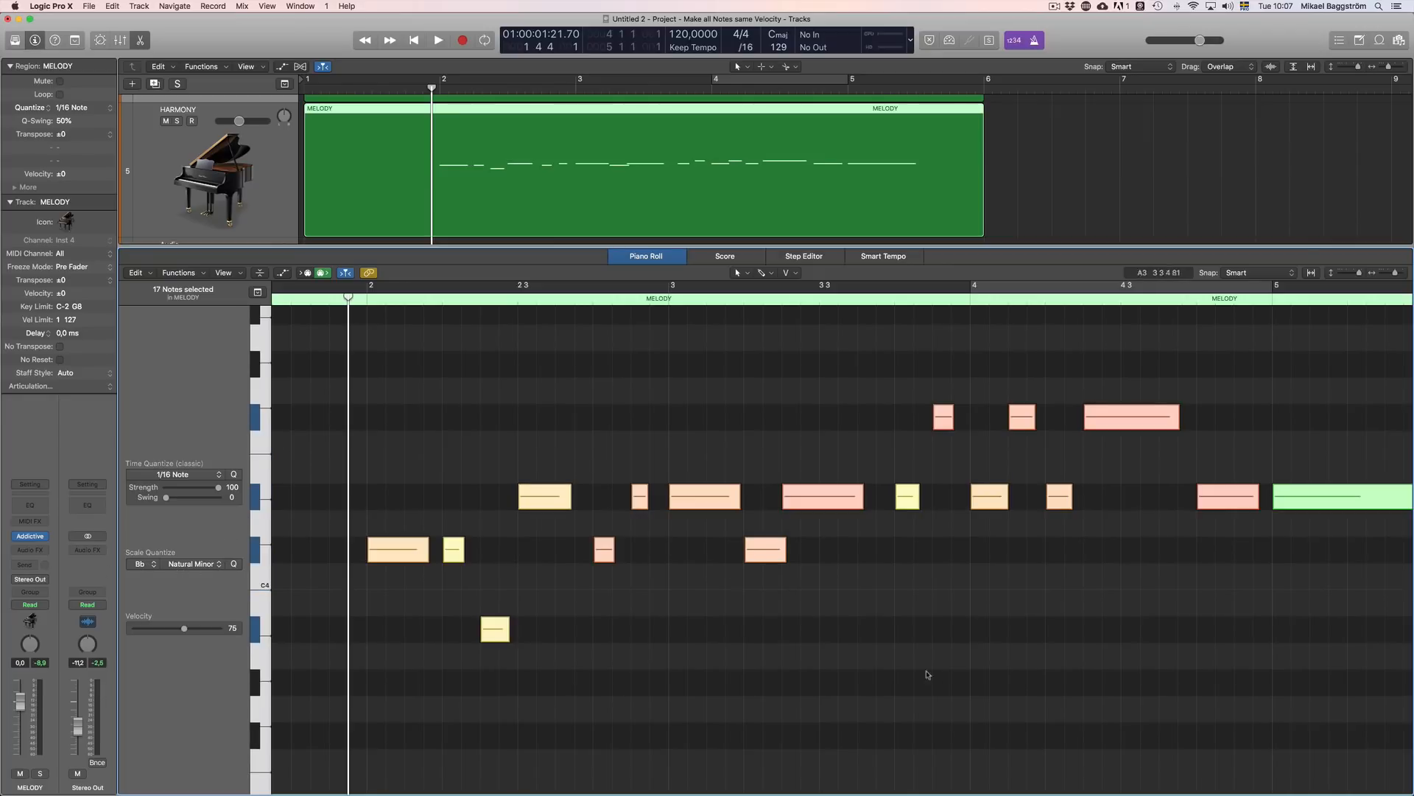
{"action": "left_click", "coordinate": [926, 672]}
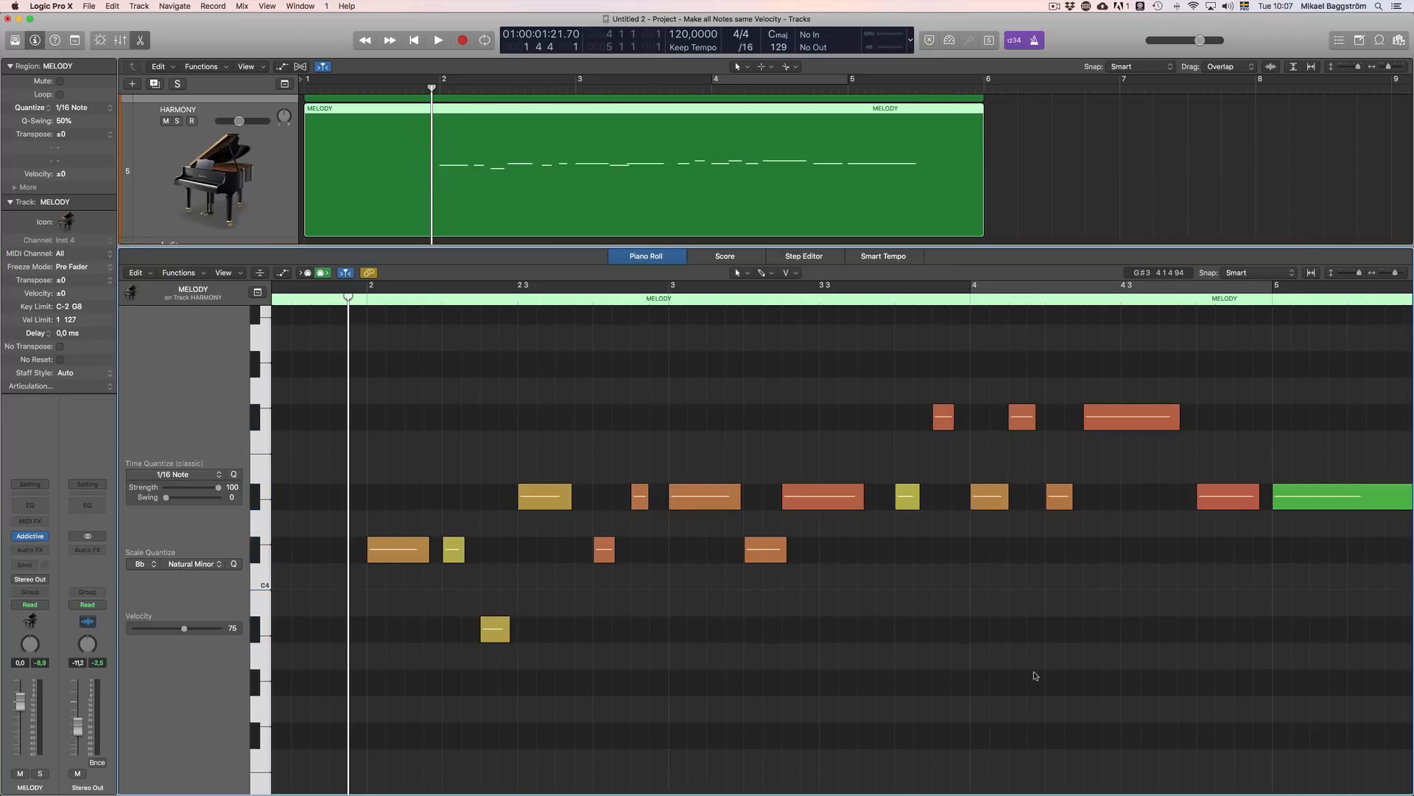
{"action": "left_click", "coordinate": [880, 709]}
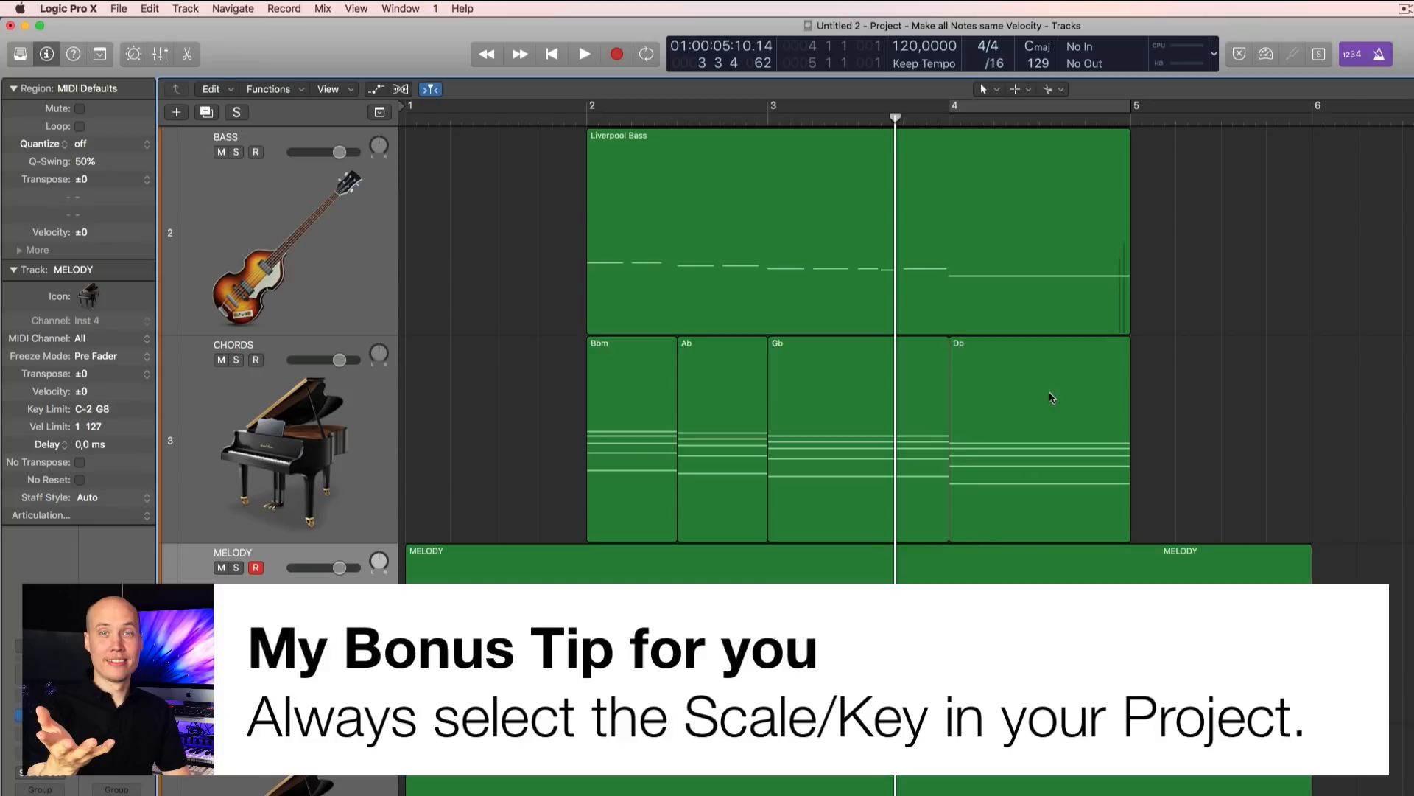
Step: Check in the control bar customization that Key Signature / Project End is enabled for the LCD, and confirm
{"action": "right_click", "coordinate": [428, 61]}
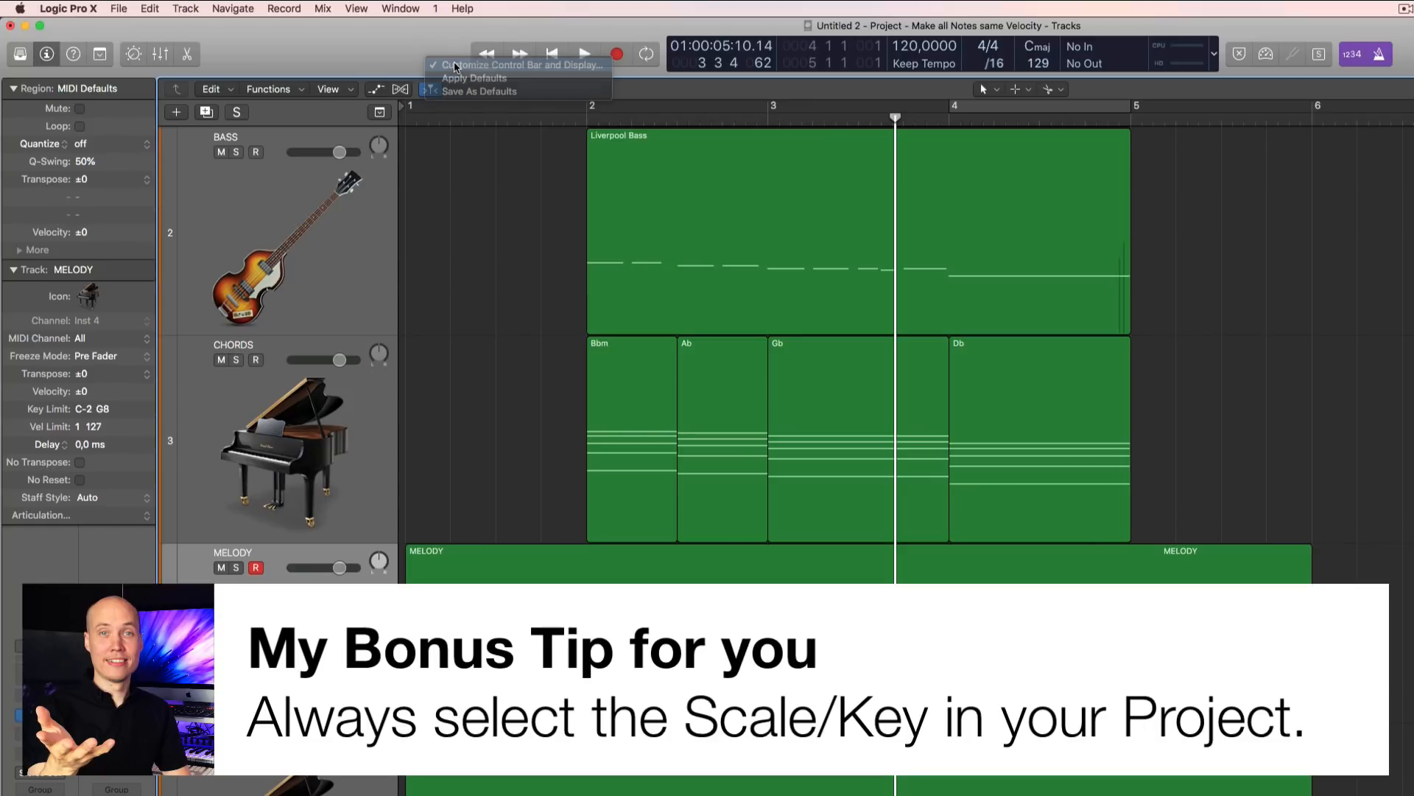
{"action": "left_click", "coordinate": [455, 66]}
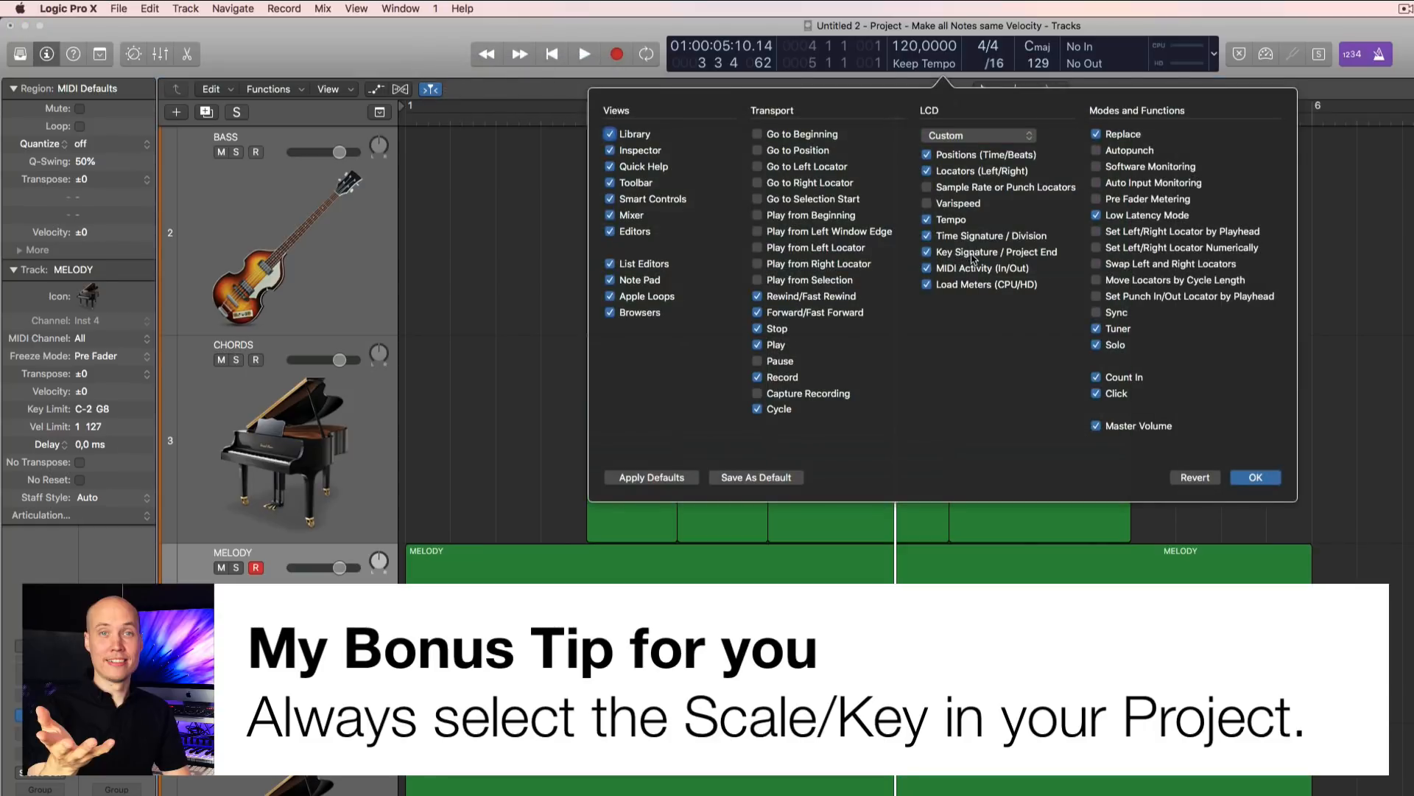
{"action": "left_click", "coordinate": [1269, 477]}
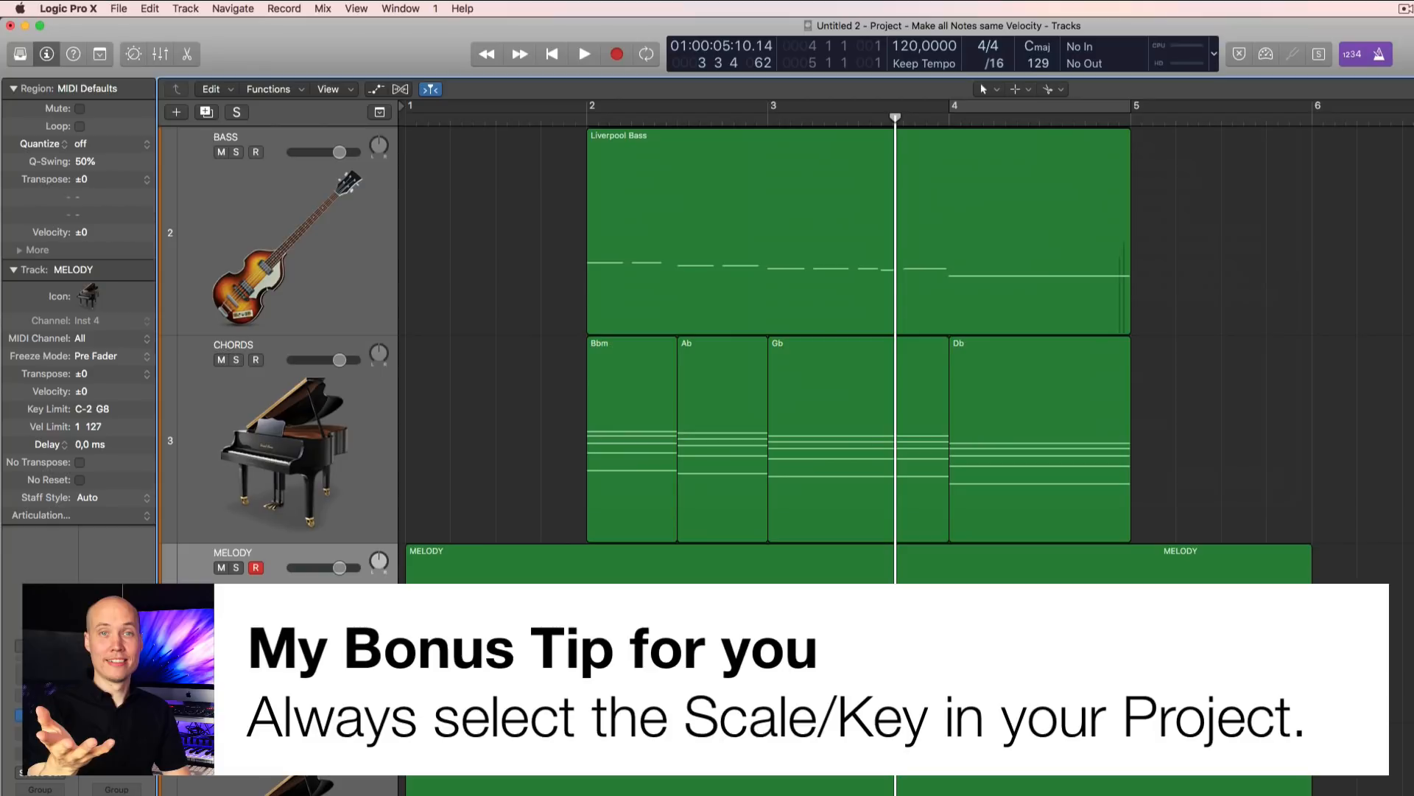
Step: Set the project's key signature to B♭ minor
{"action": "left_click", "coordinate": [1046, 52]}
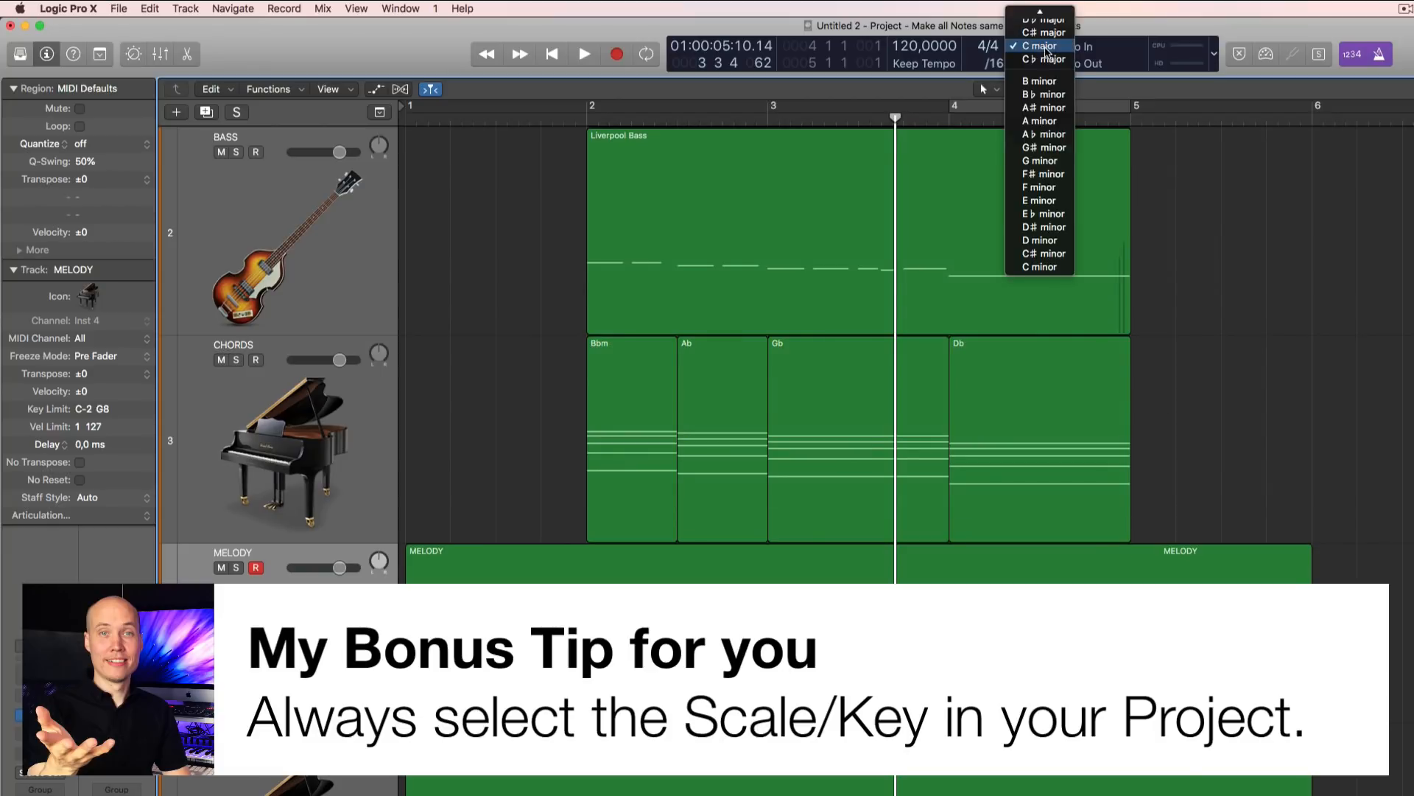
{"action": "left_click", "coordinate": [1047, 95]}
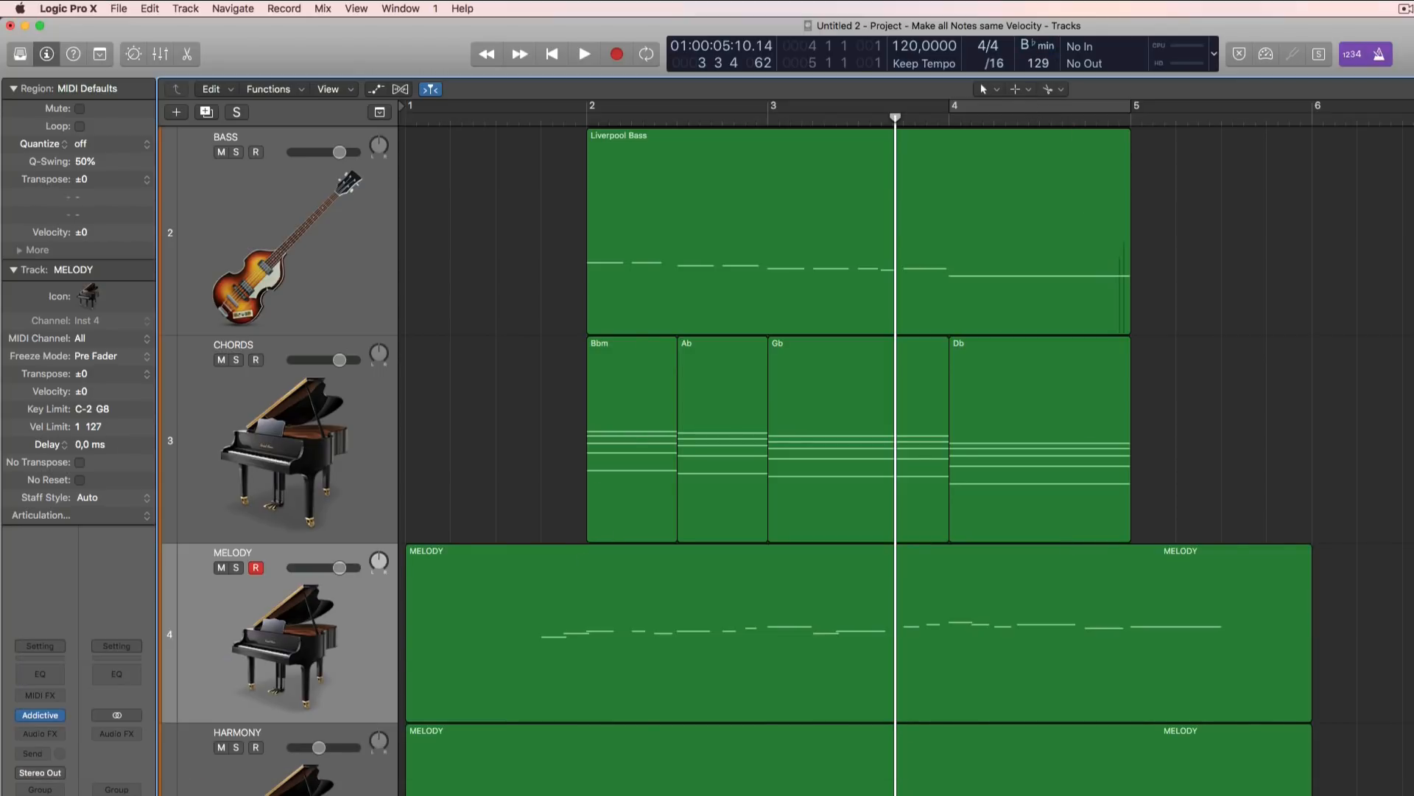
{"action": "scroll", "coordinate": [1390, 625], "scroll_direction": "up", "scroll_amount": 3}
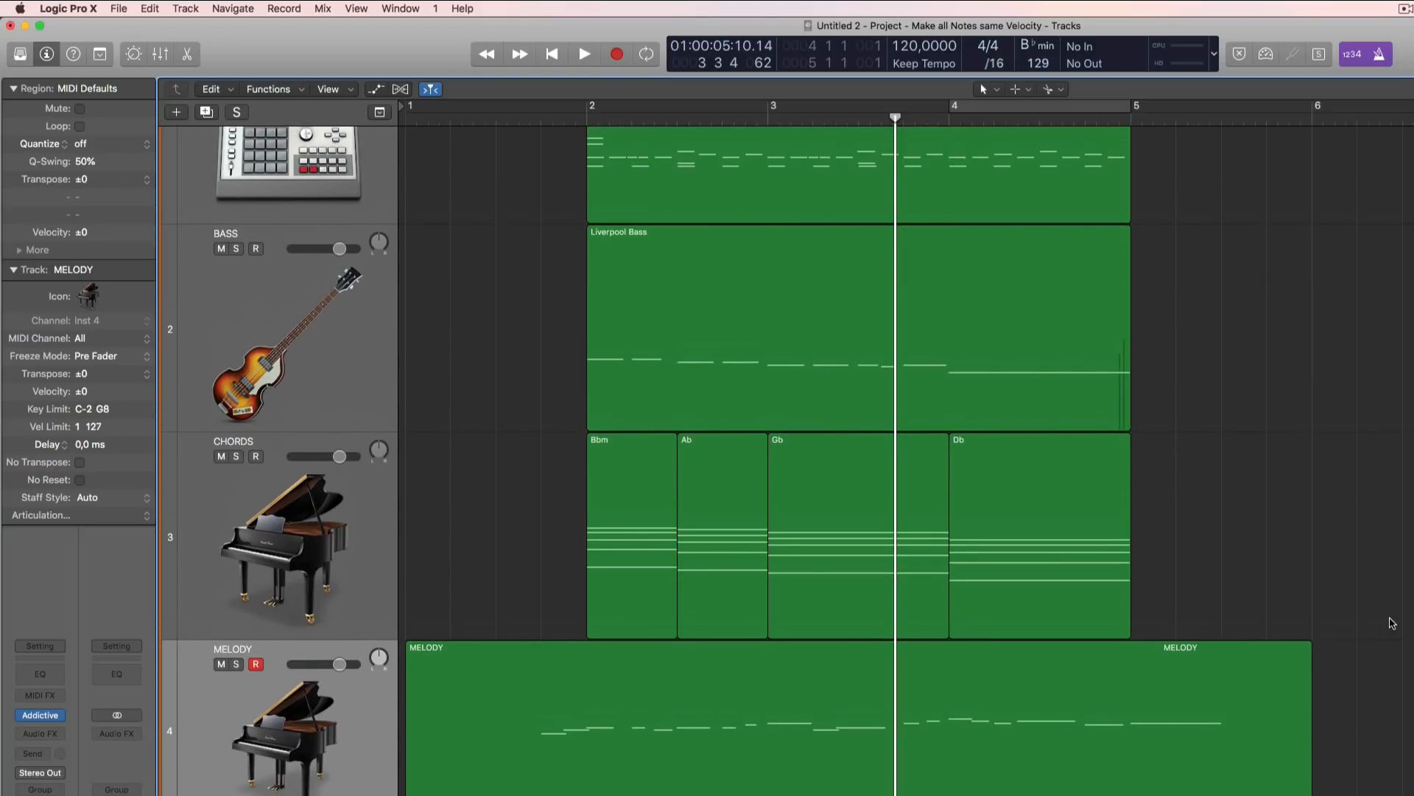
{"action": "scroll", "coordinate": [1392, 623], "scroll_direction": "up", "scroll_amount": 3}
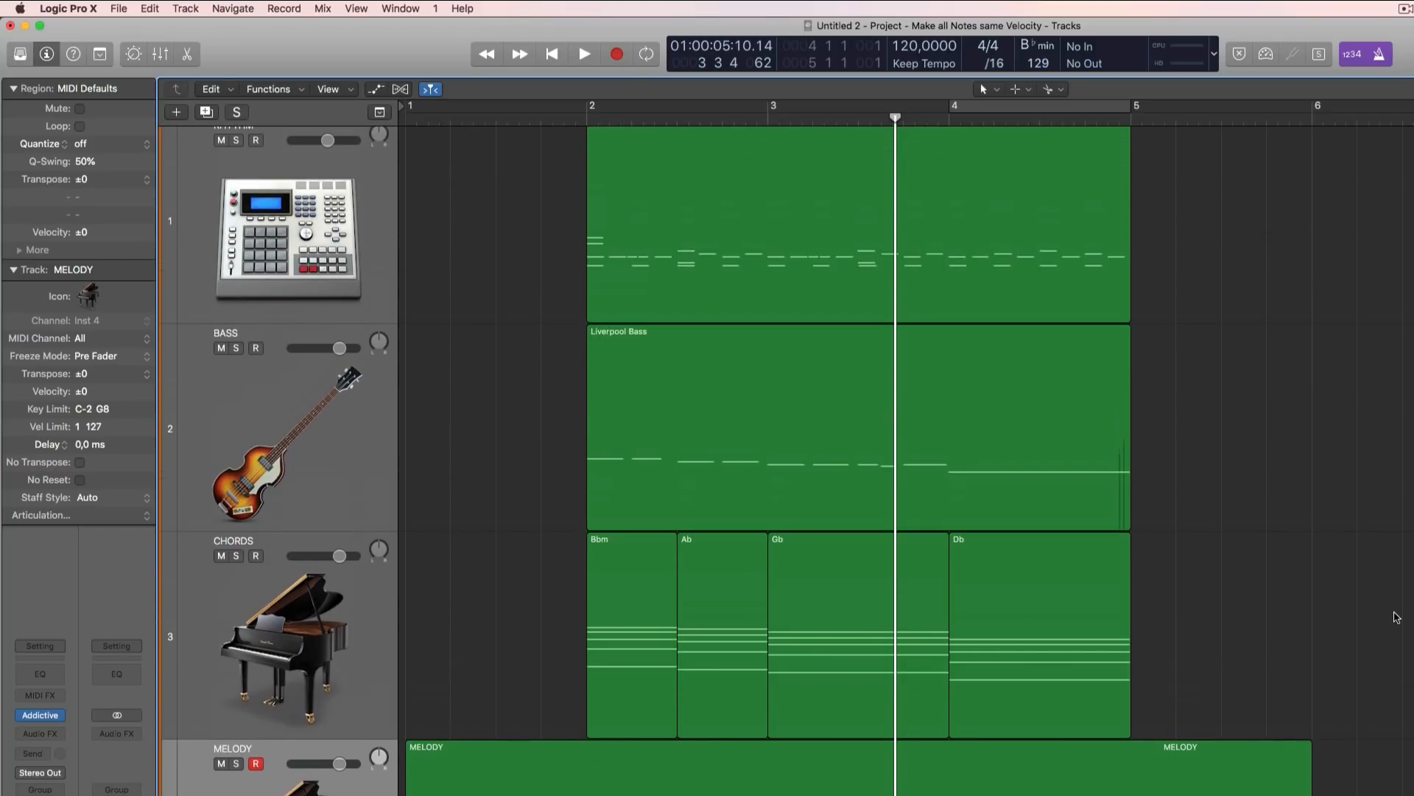